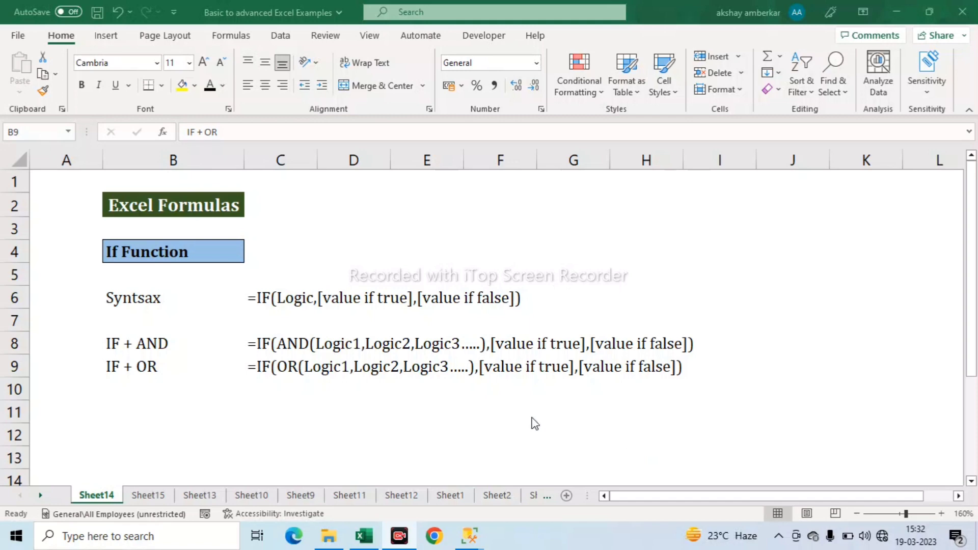
- Switch to Sheet15 and look over the whole employee table from Emp Name to IF & OR
left_click(153, 493)
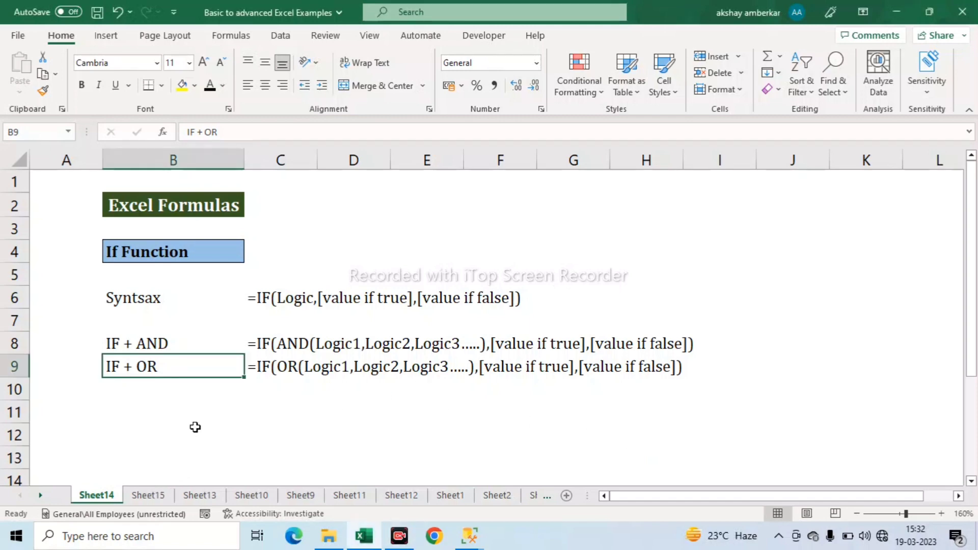
left_click(152, 495)
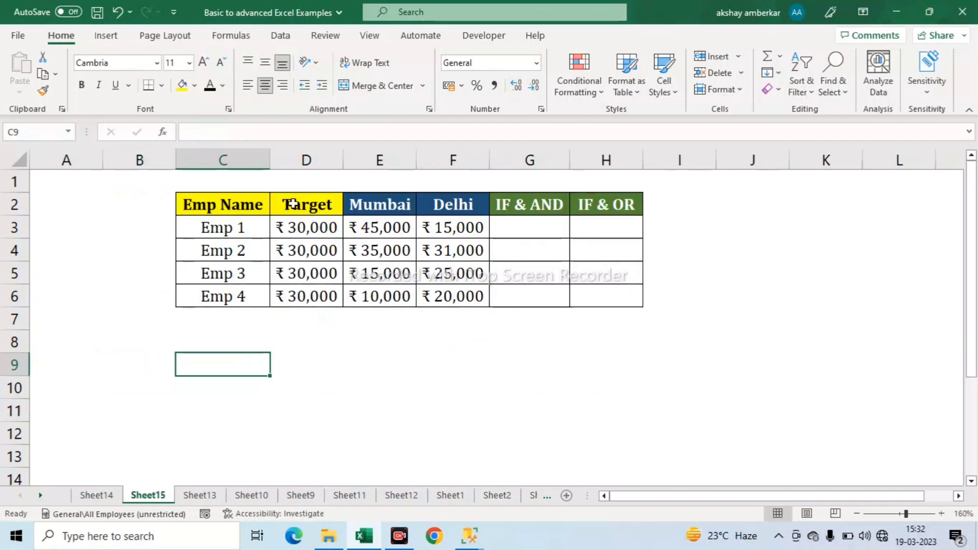
left_click(232, 204)
left_click_drag(232, 204, 594, 294)
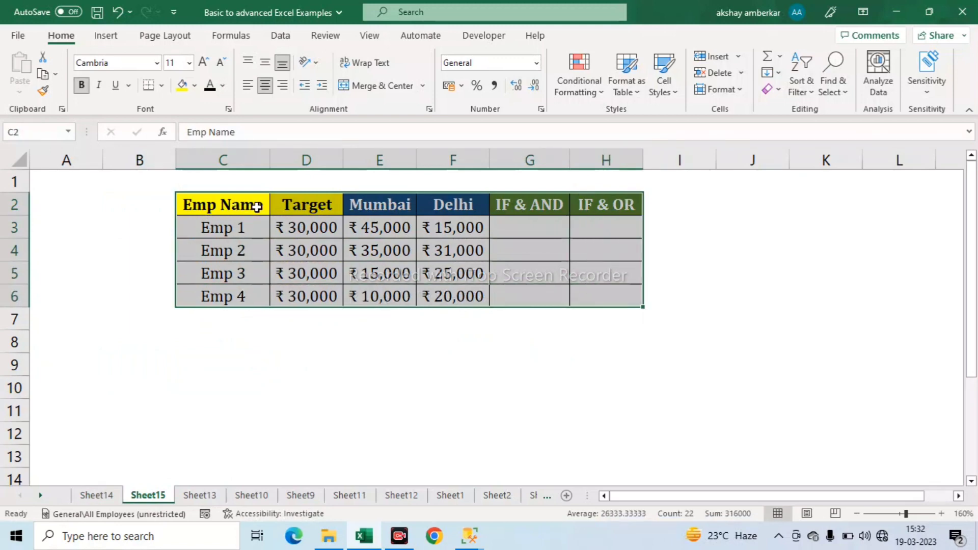
left_click(257, 207)
- Examine the Emp Name, Target, Mumbai and Delhi columns of the employee table one by one
left_click_drag(450, 204, 453, 292)
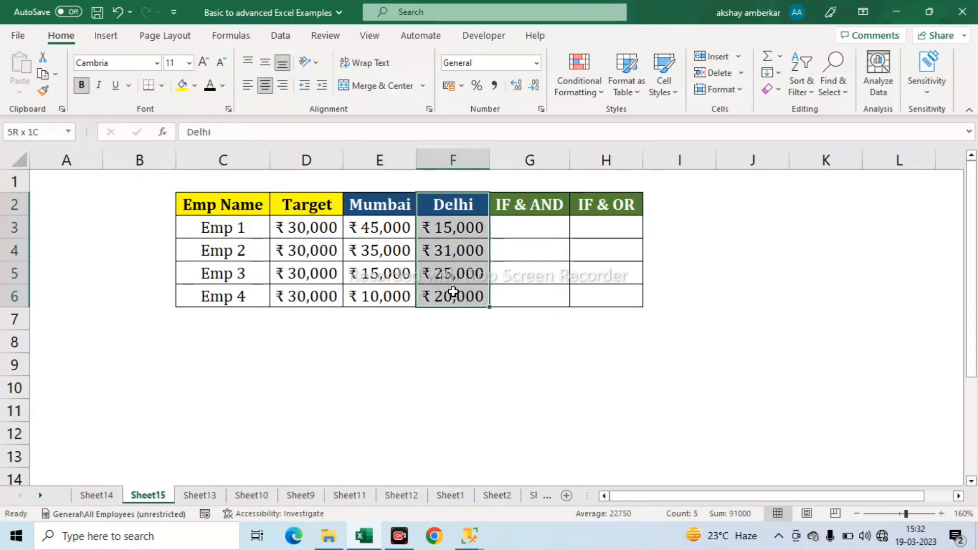
left_click_drag(375, 209, 448, 295)
left_click_drag(237, 206, 244, 288)
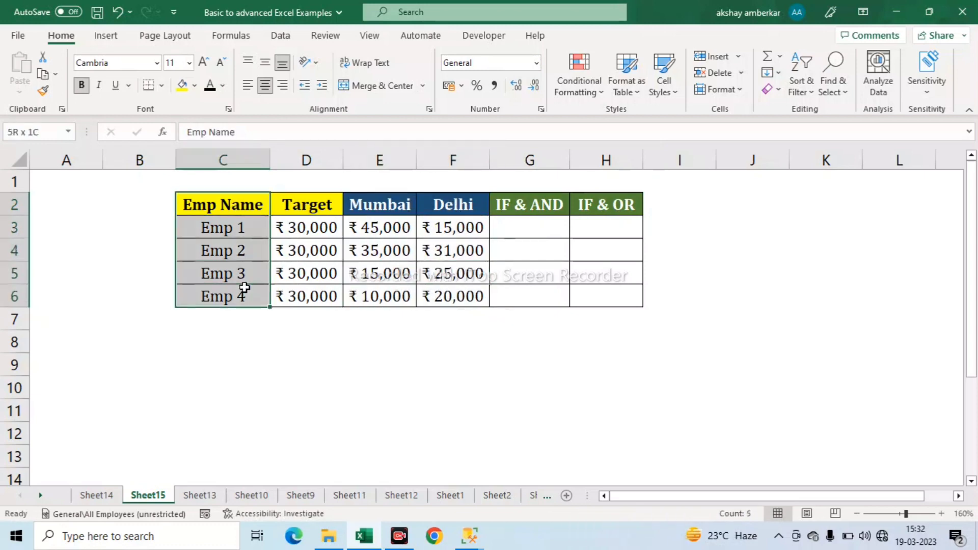
left_click_drag(294, 221, 298, 295)
left_click_drag(356, 206, 386, 299)
left_click_drag(451, 209, 462, 296)
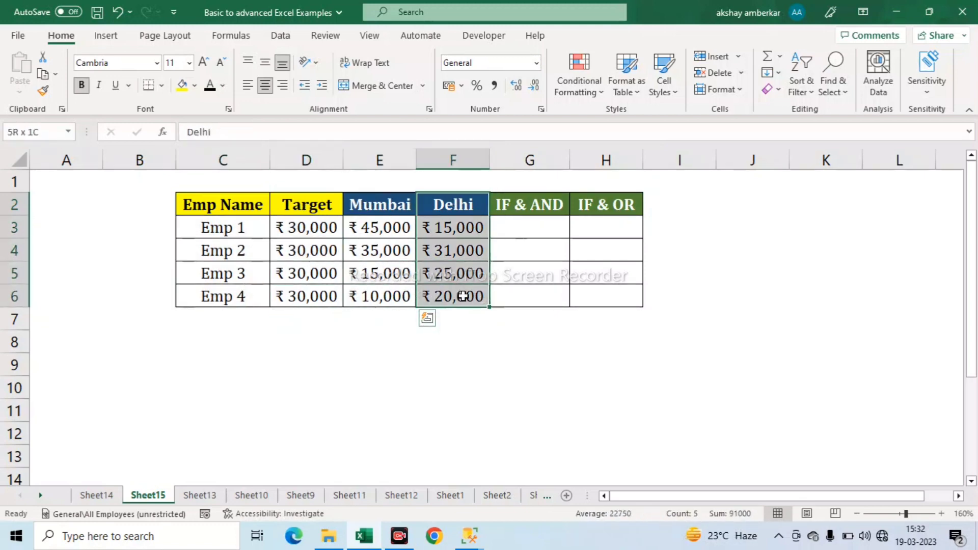
left_click_drag(319, 227, 318, 298)
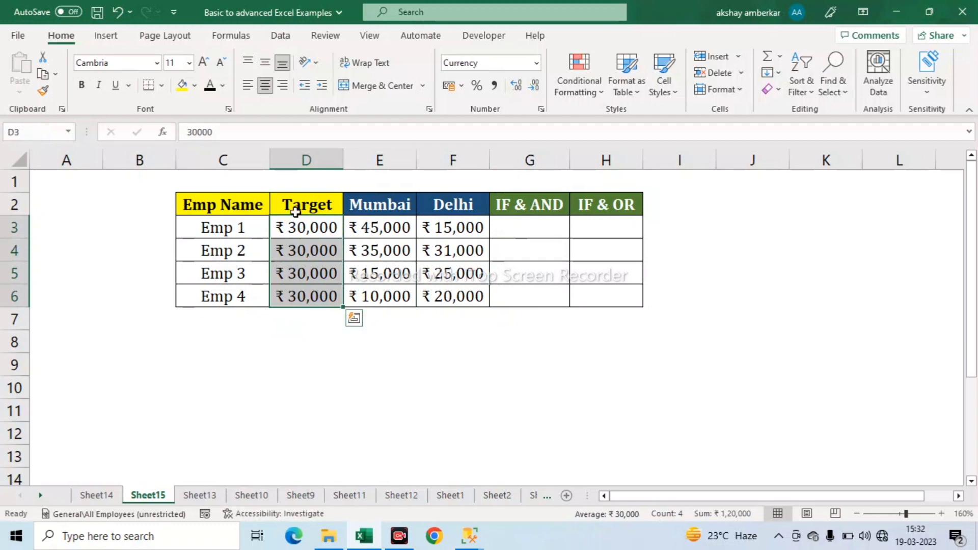
- Compare the employees' Mumbai and Delhi figures with their targets, and look at the empty IF & AND column
left_click(236, 226)
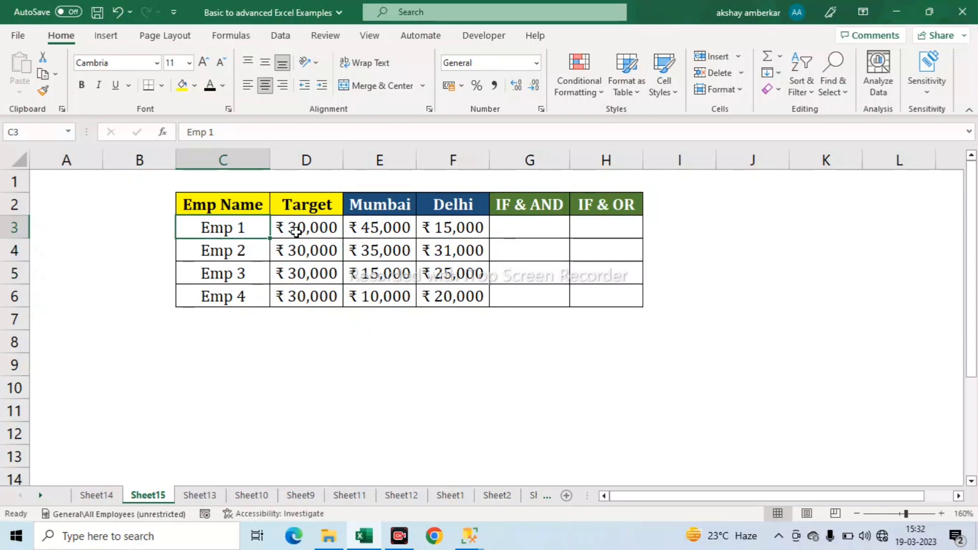
left_click(297, 232)
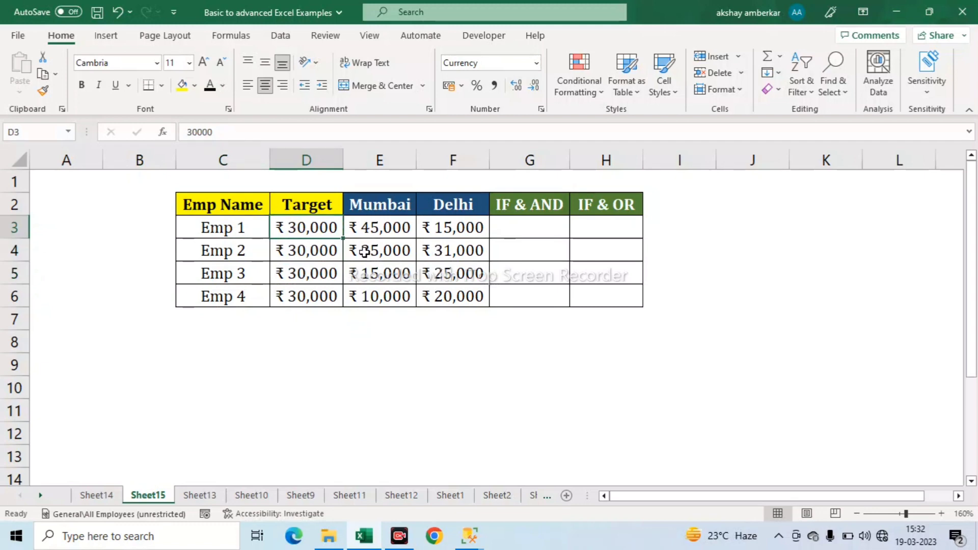
left_click_drag(367, 204, 377, 298)
left_click_drag(451, 207, 454, 305)
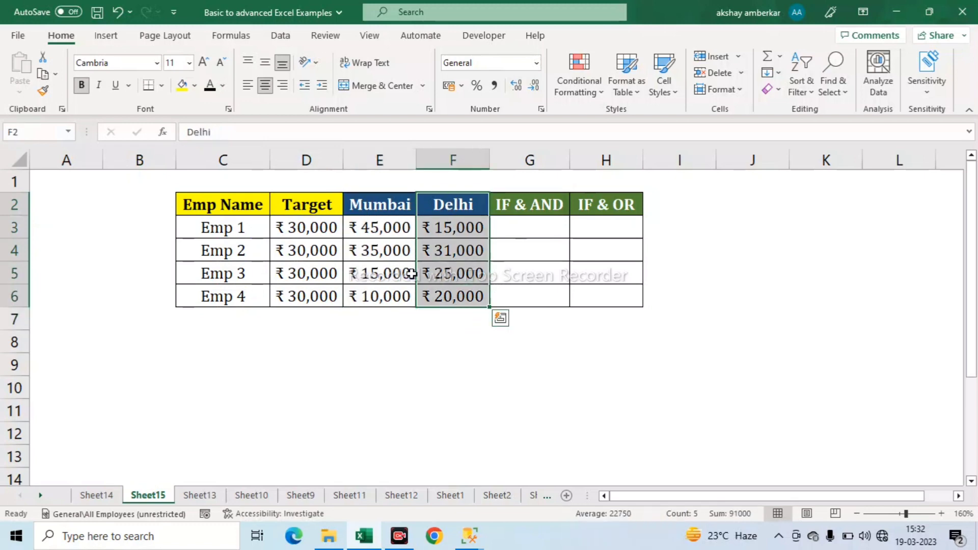
left_click(386, 206)
left_click_drag(385, 206, 389, 298)
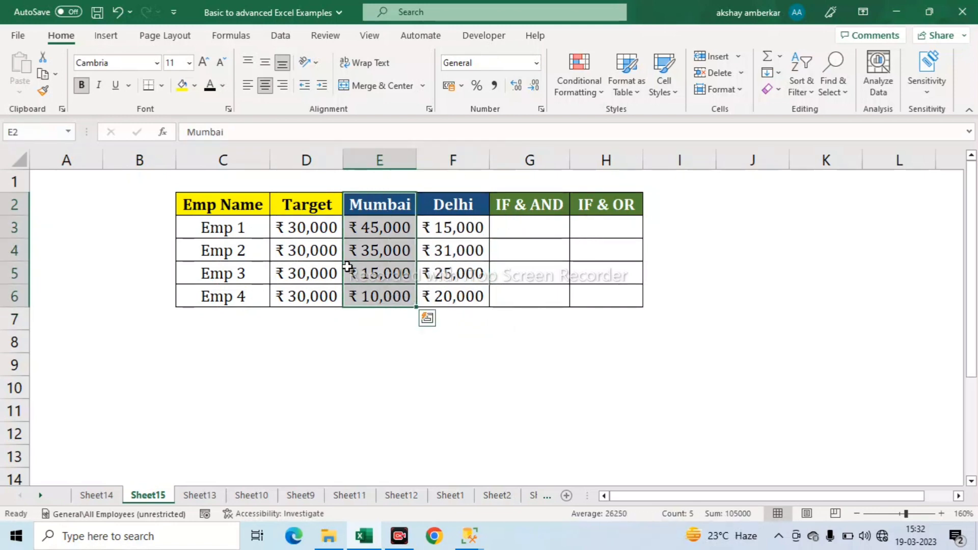
left_click(404, 229)
left_click(468, 227)
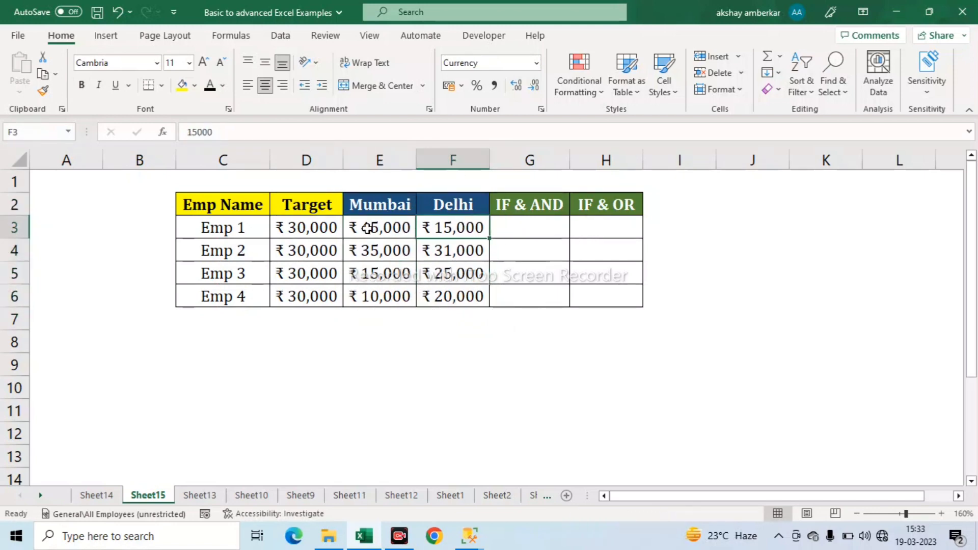
left_click_drag(312, 249, 448, 272)
left_click(382, 296)
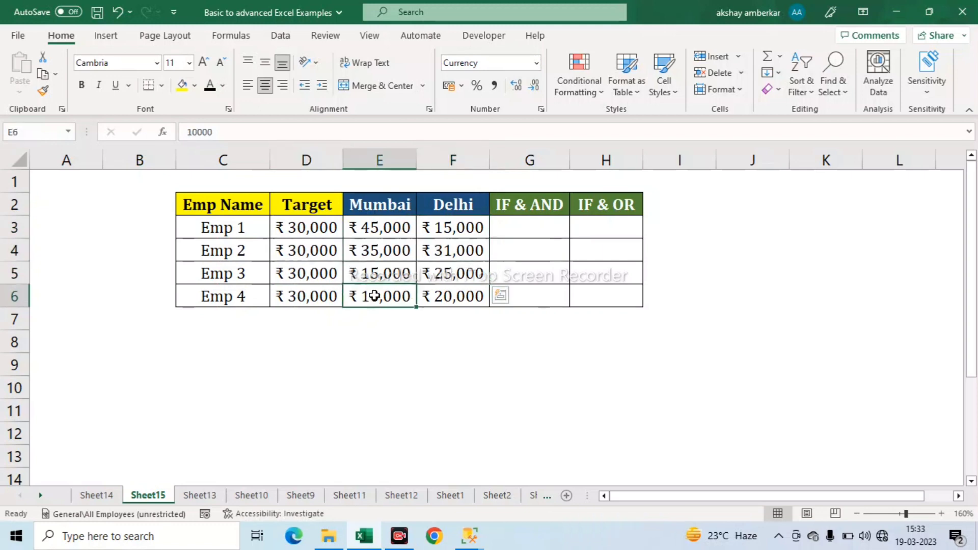
left_click_drag(398, 227, 453, 296)
left_click_drag(520, 205, 534, 294)
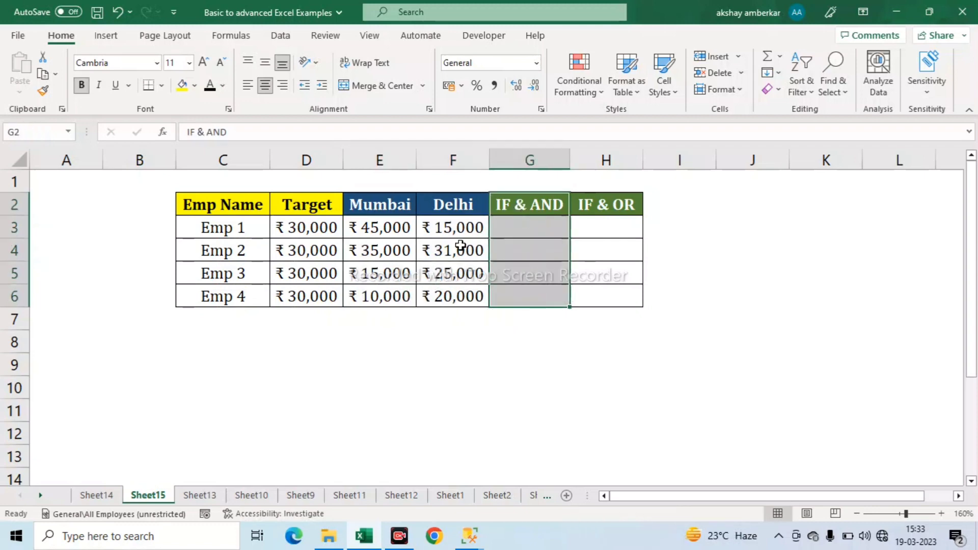
- Check Emp 1's Mumbai and Delhi figures against the target as the two conditions for IF & AND
left_click(388, 205)
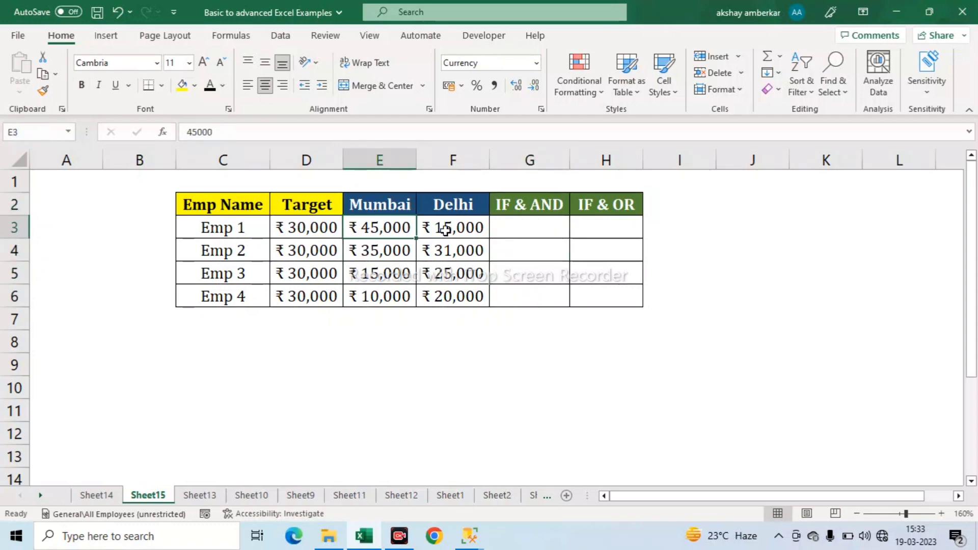
left_click(446, 231)
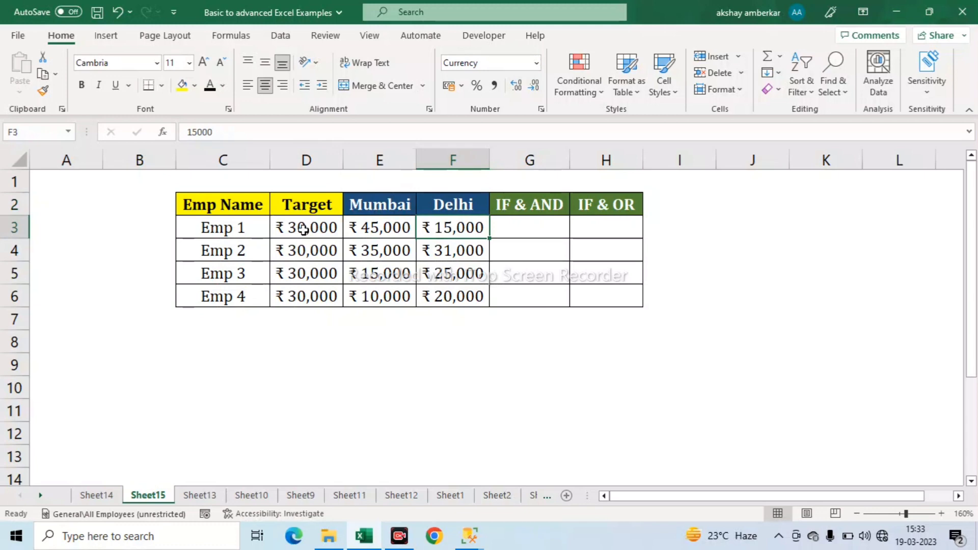
left_click(392, 229)
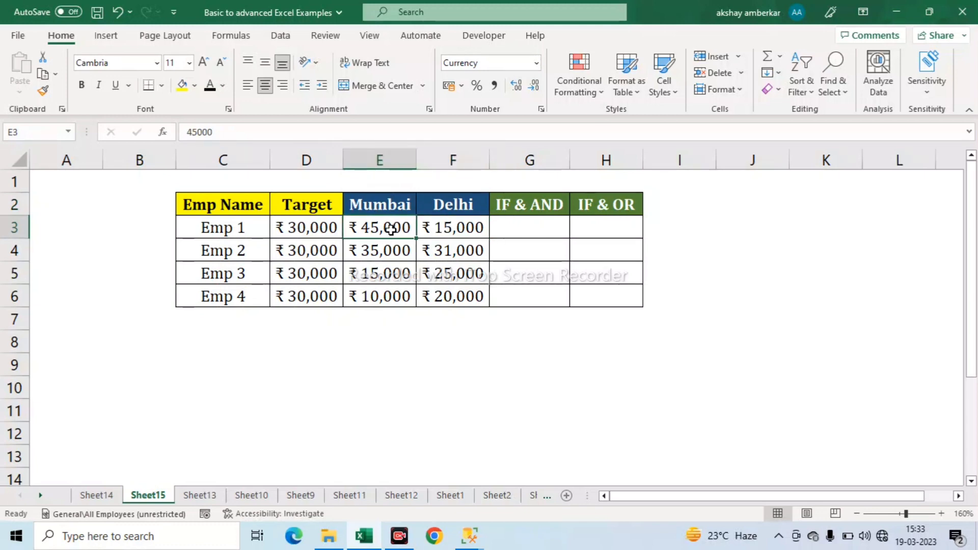
left_click(452, 228)
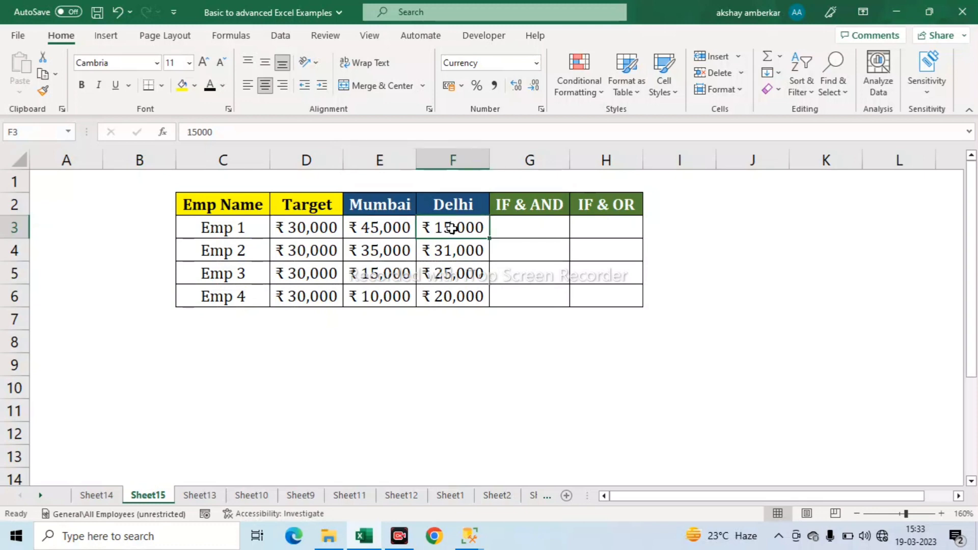
left_click(531, 230)
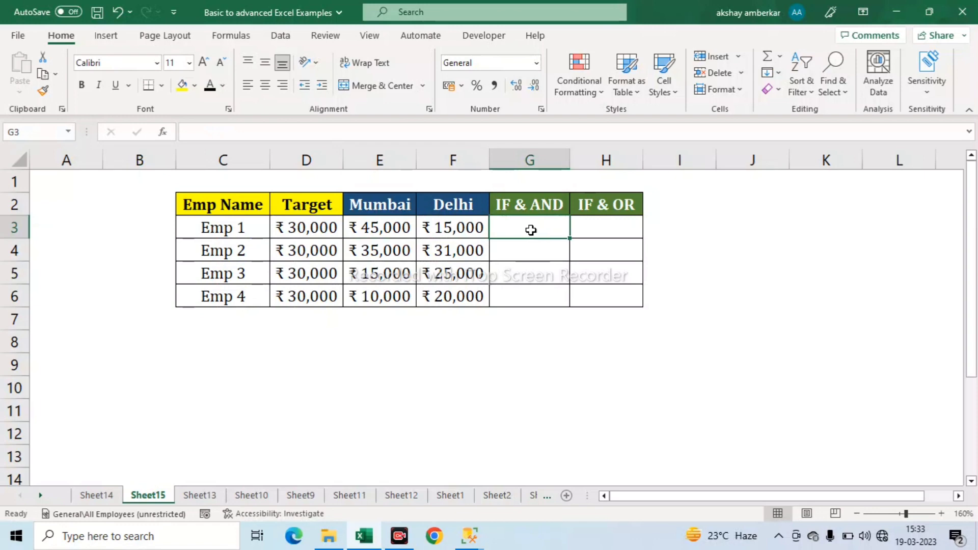
left_click(383, 226)
left_click(447, 225)
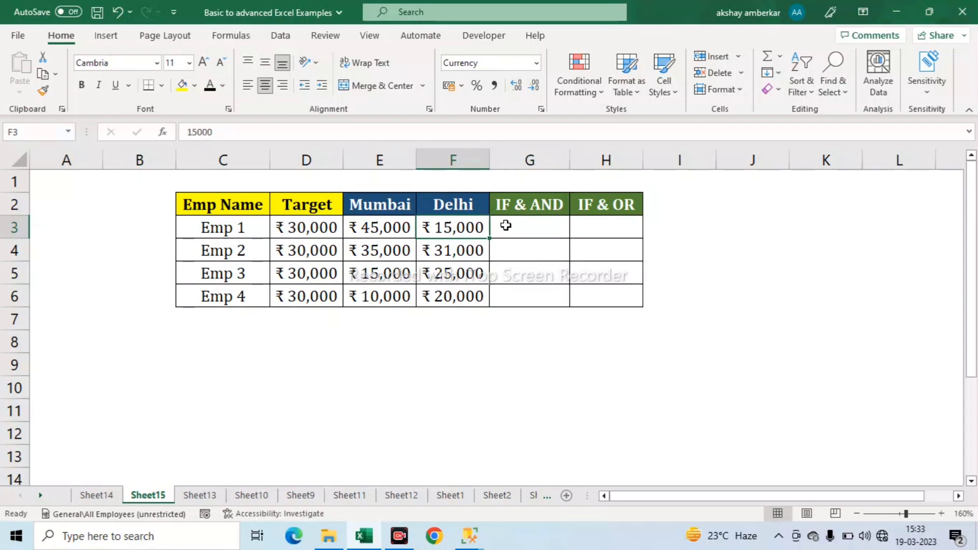
- Start an IF formula with a nested AND in G3, using E3>=D3 as the first condition
left_click(505, 225)
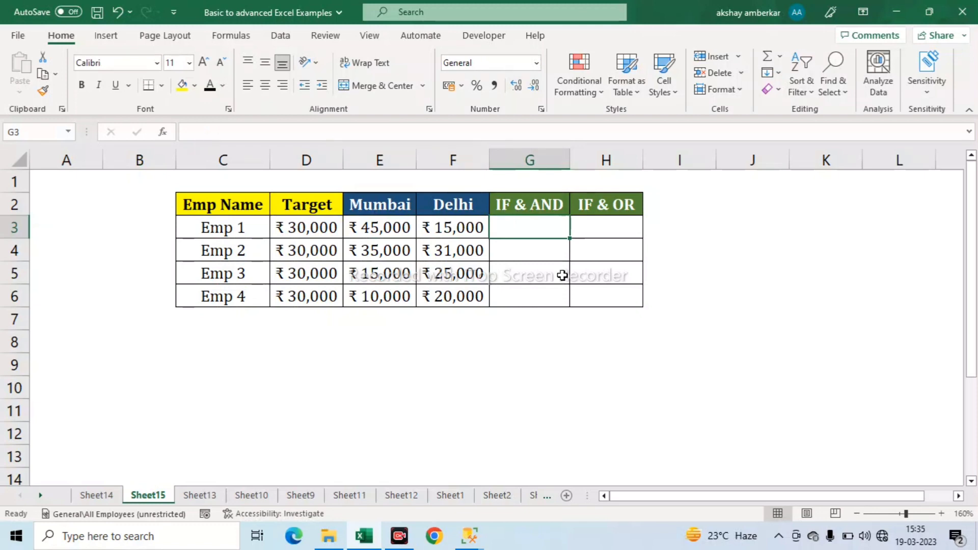
type("=if")
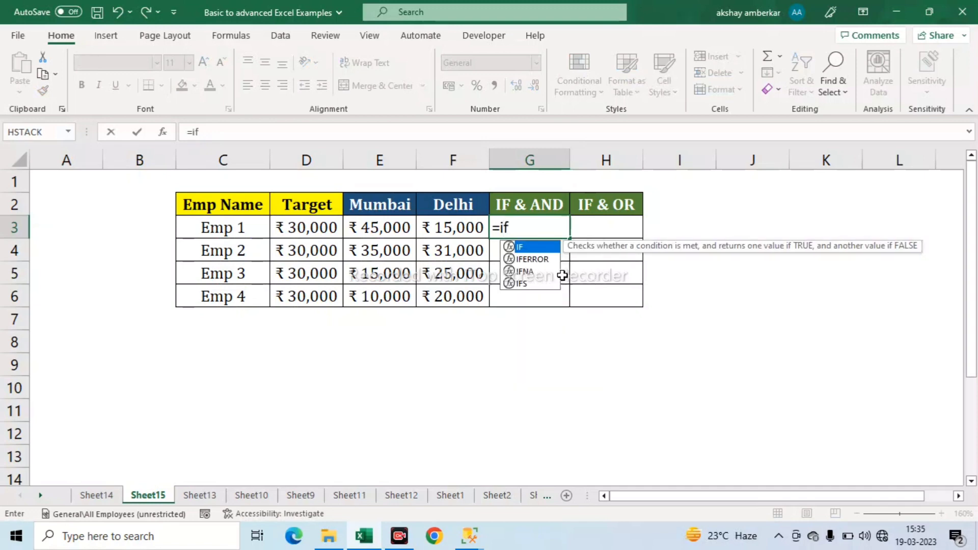
key("Tab")
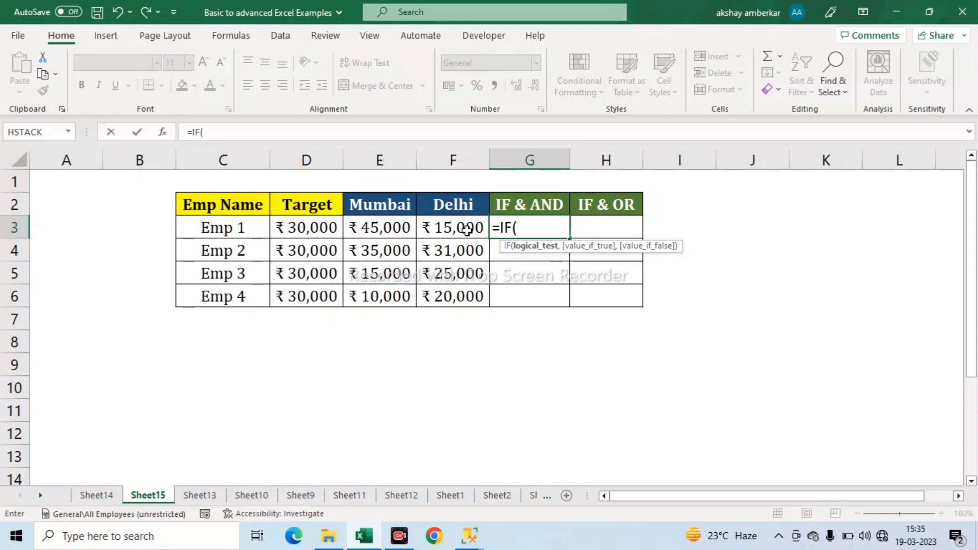
type("an")
key("Tab")
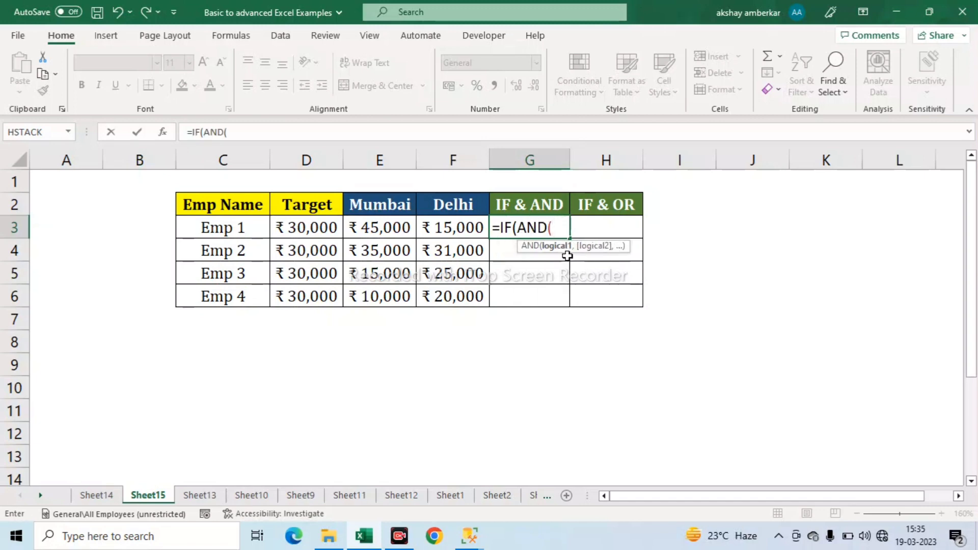
left_click(383, 228)
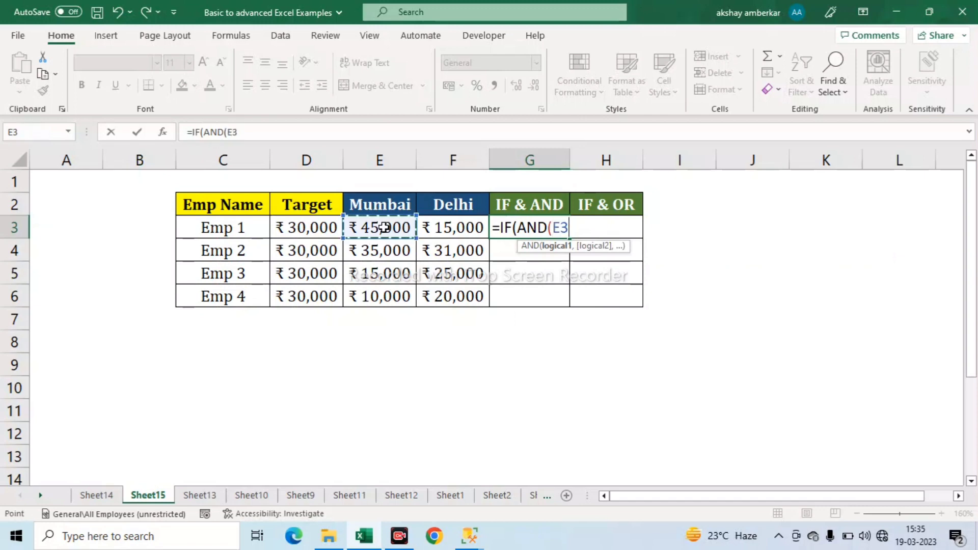
type(">=")
left_click(318, 227)
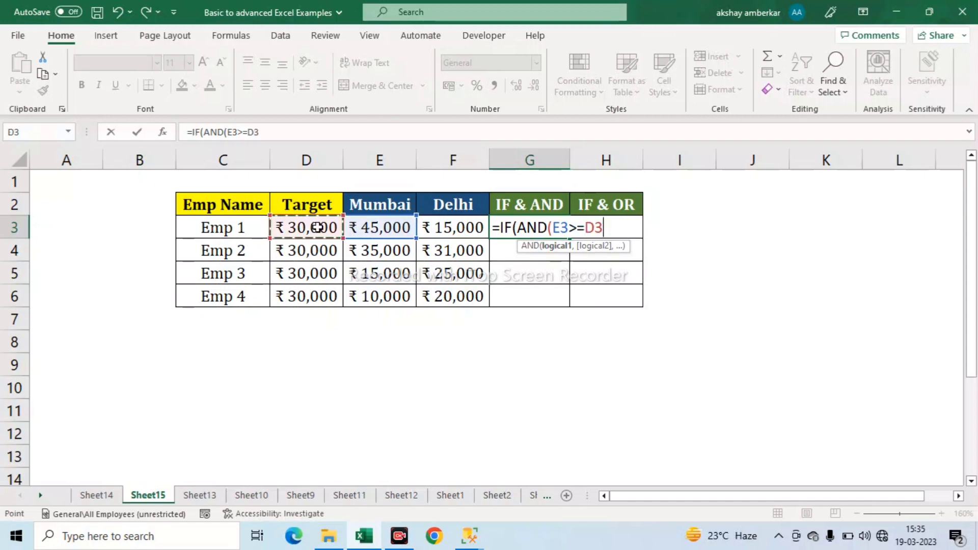
- Add F3>=D3 as the second AND condition in the G3 formula and close the AND function
type(",")
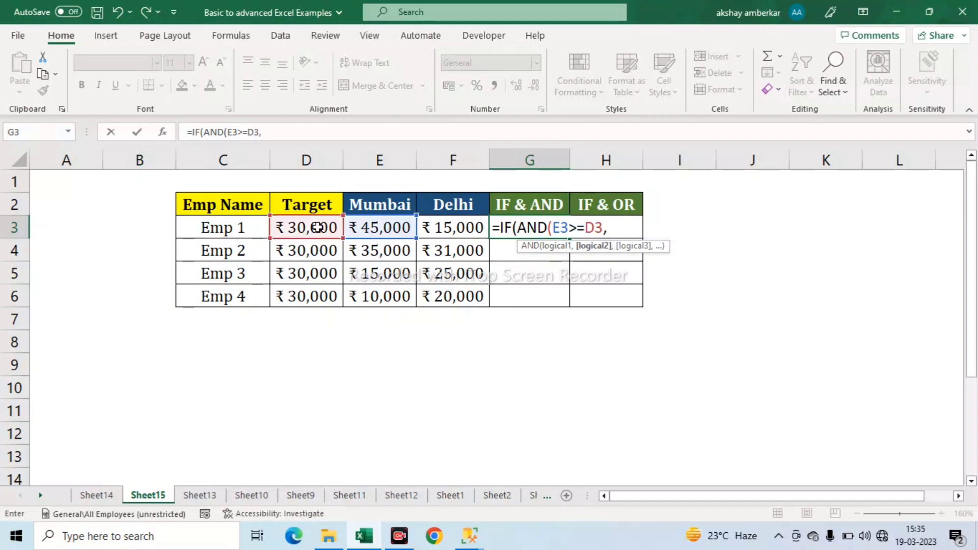
left_click(448, 228)
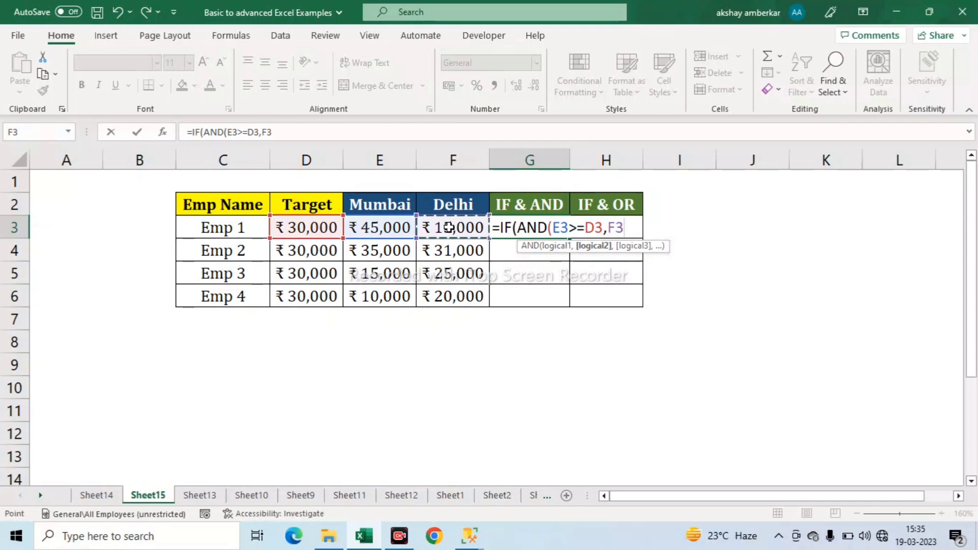
type(">=")
left_click(308, 226)
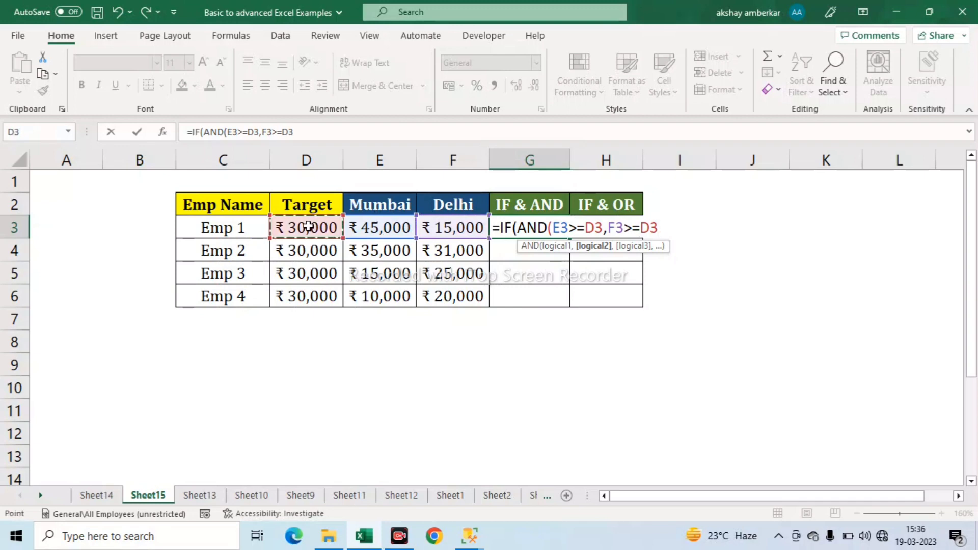
type(")")
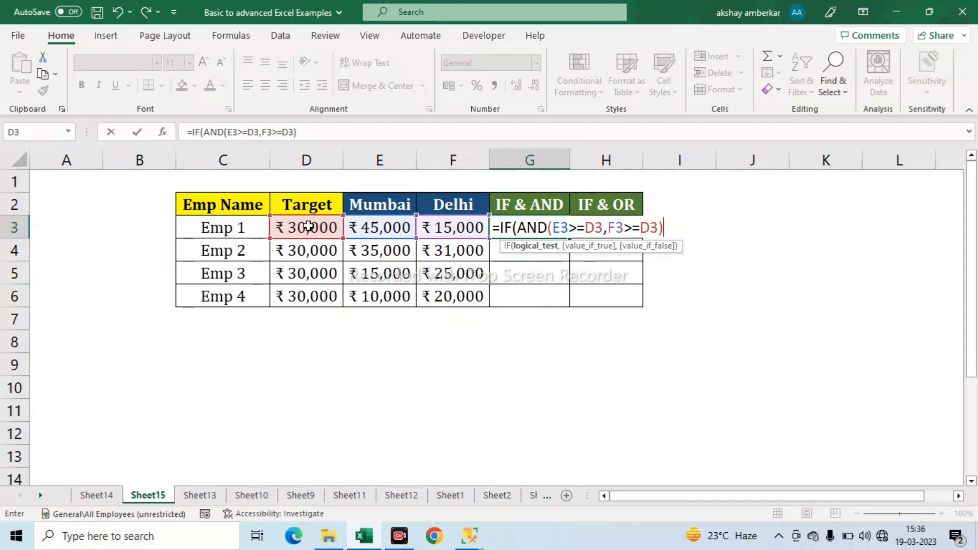
- Complete the G3 formula with "Yes" as the true value and "No" as the false value, and commit it
type(",")
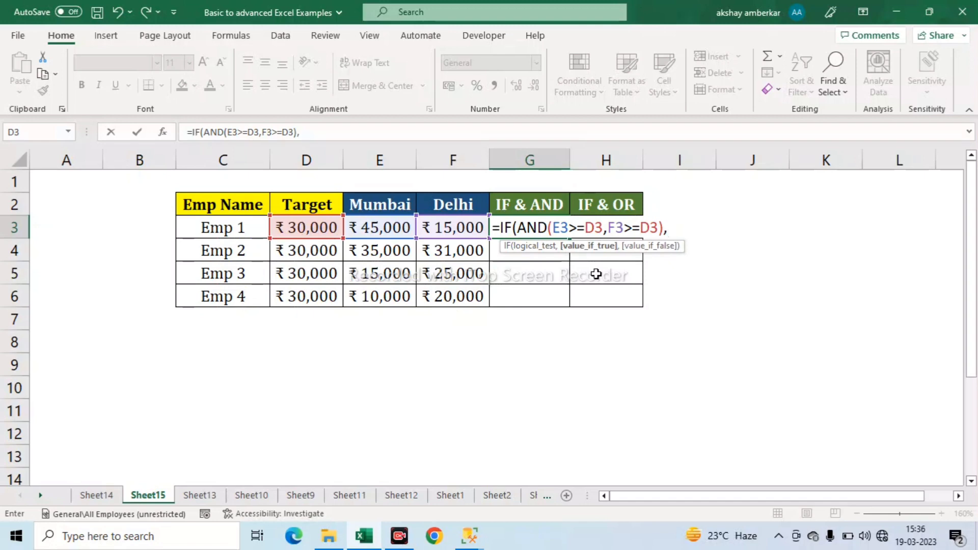
type("\"Yes\",")
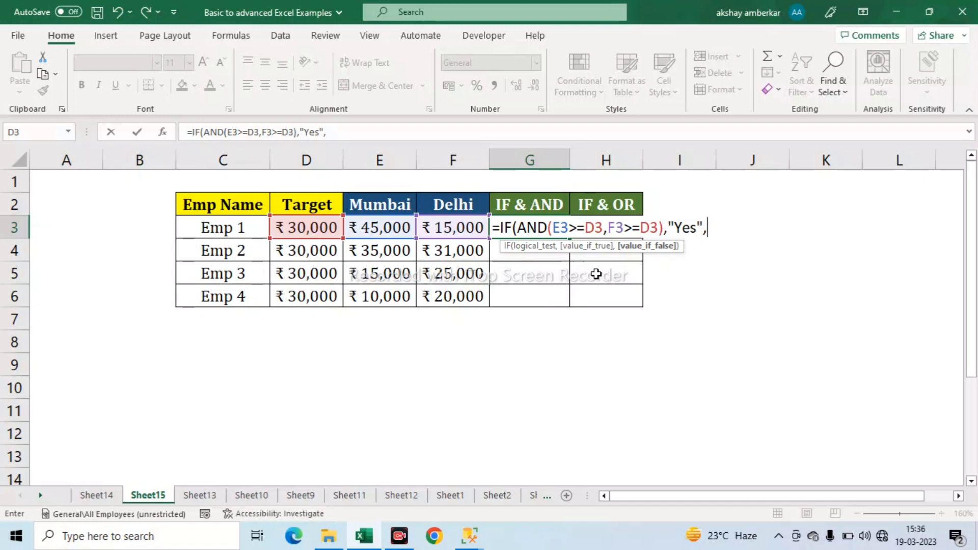
type("\"No\")")
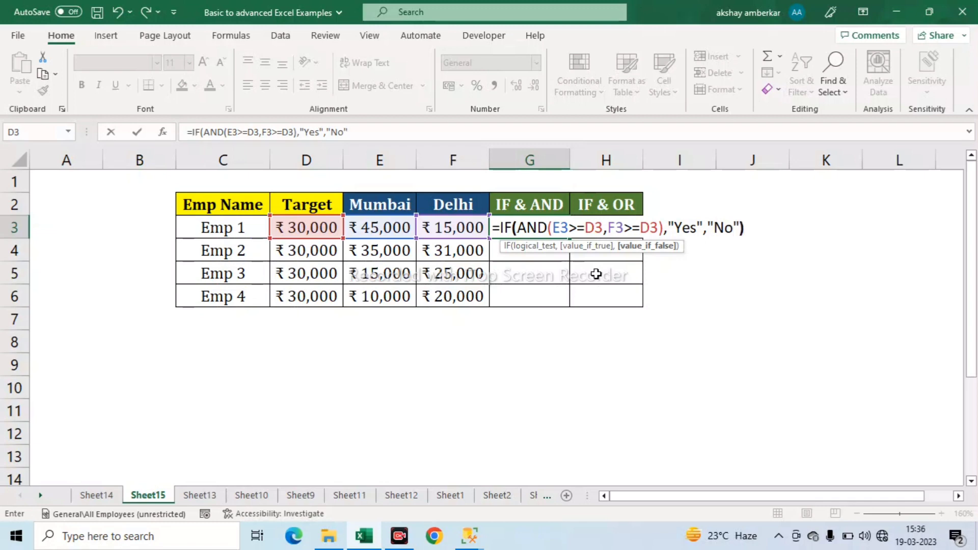
key("ctrl+Return")
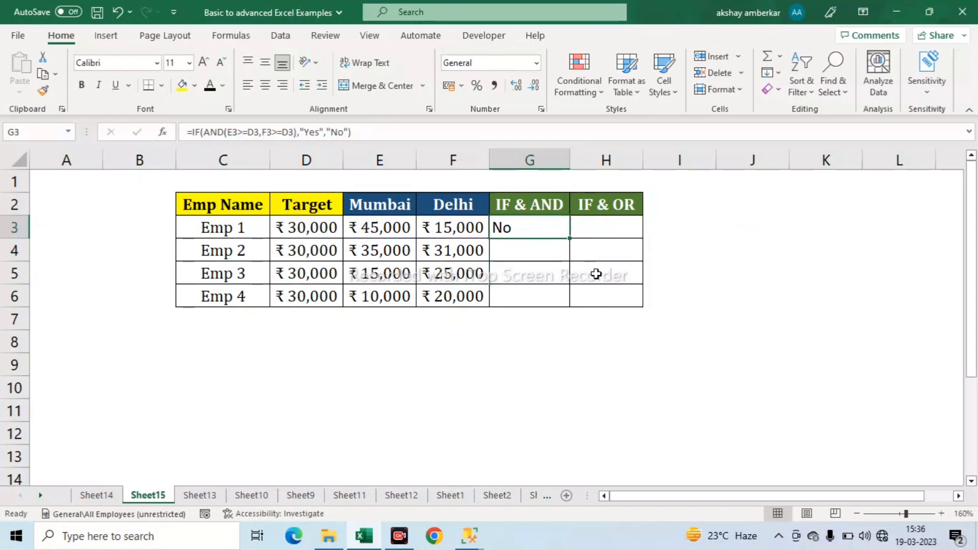
- Fill the G3 IF & AND formula down to G6 for the remaining employees
left_click(384, 232)
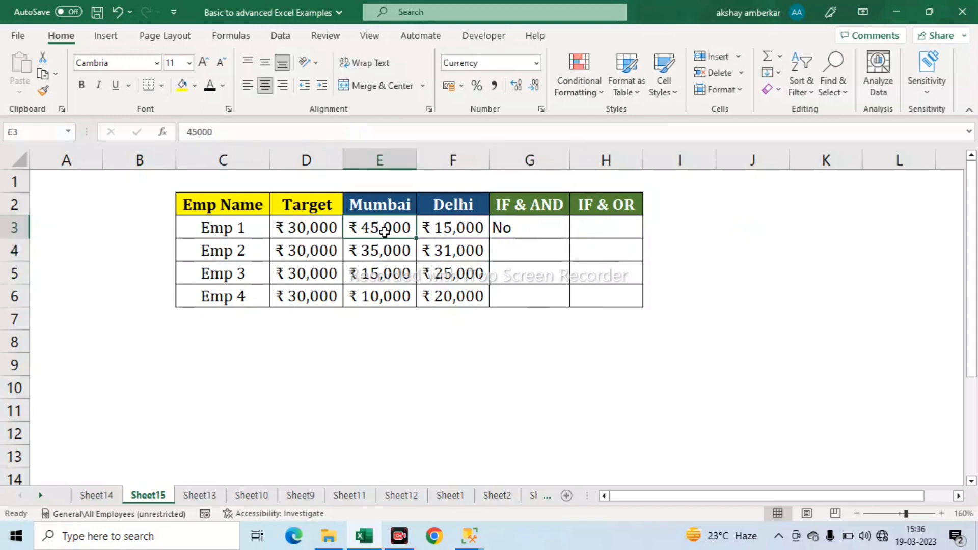
left_click(450, 230)
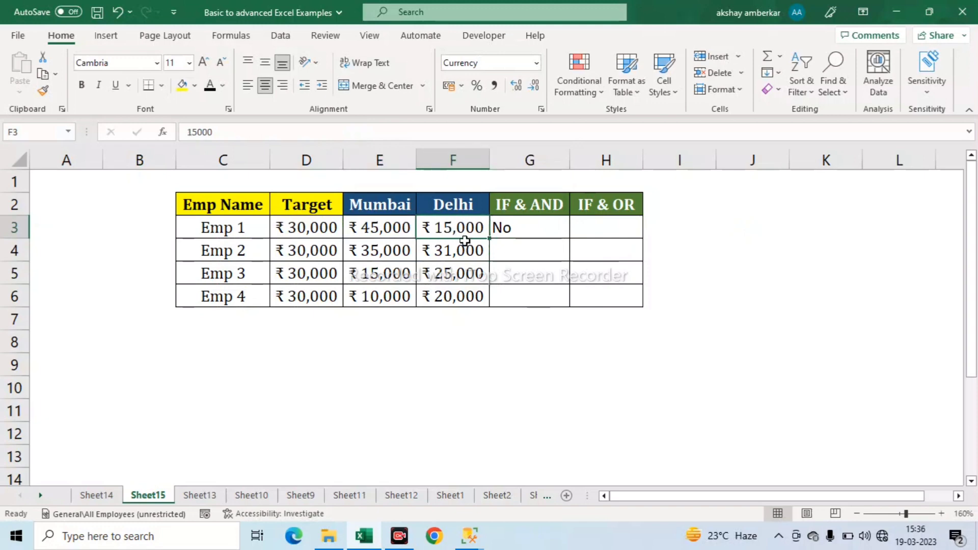
left_click(542, 229)
left_click_drag(571, 238, 571, 303)
- Compare the IF & AND results of Emp 1 to Emp 4 with their Mumbai and Delhi figures
left_click(496, 252)
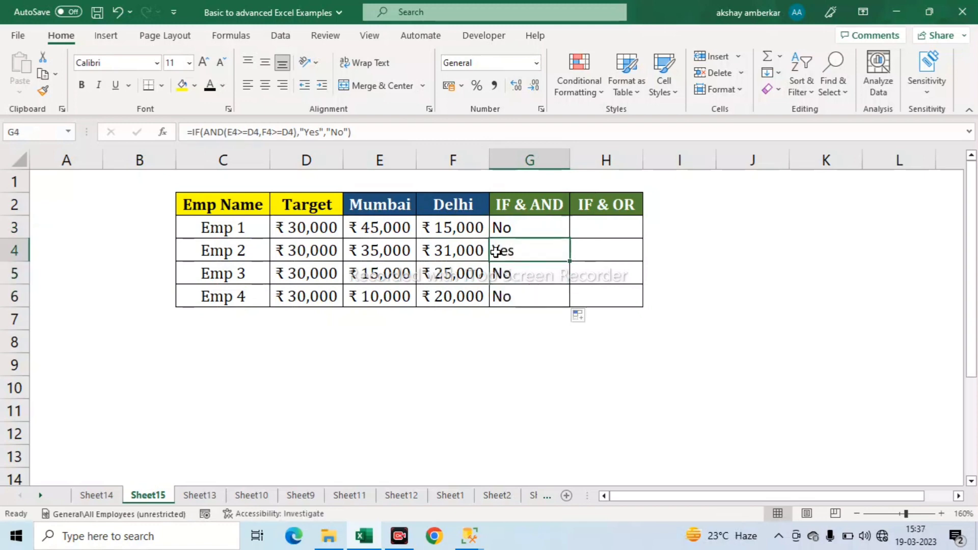
left_click(390, 254)
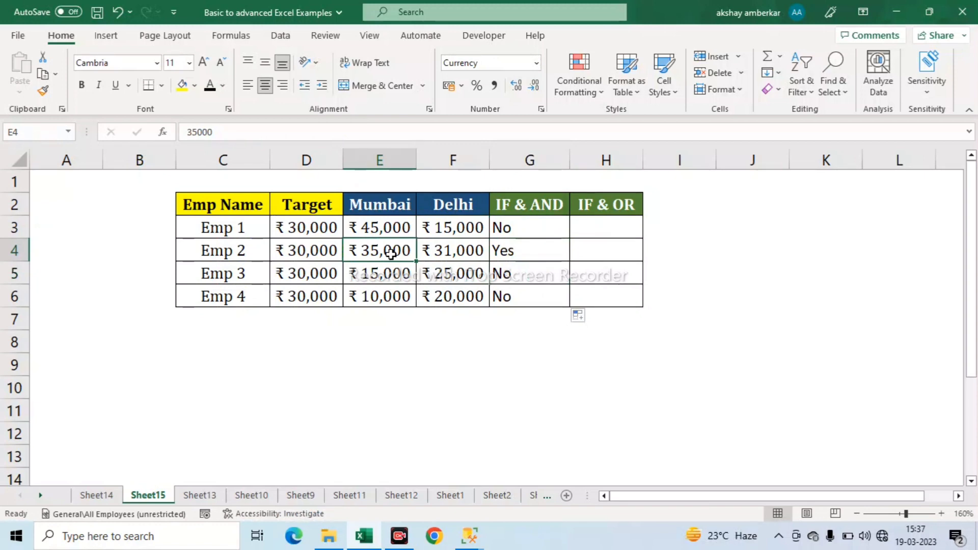
left_click(431, 252)
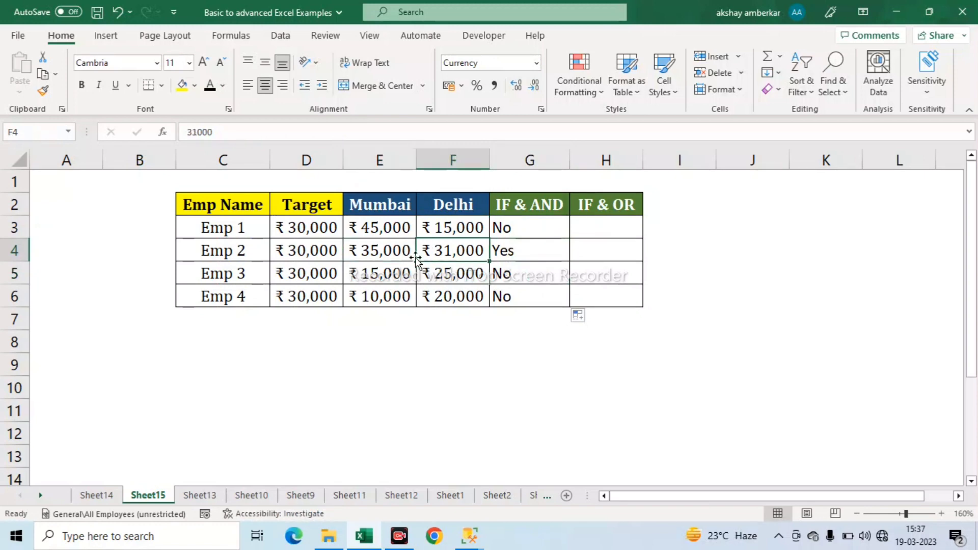
left_click_drag(382, 252, 429, 262)
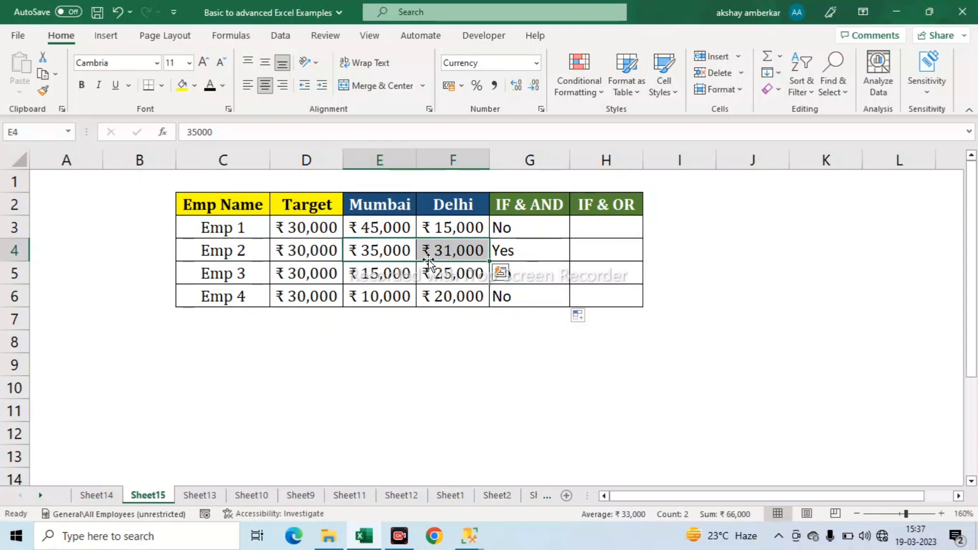
left_click(507, 255)
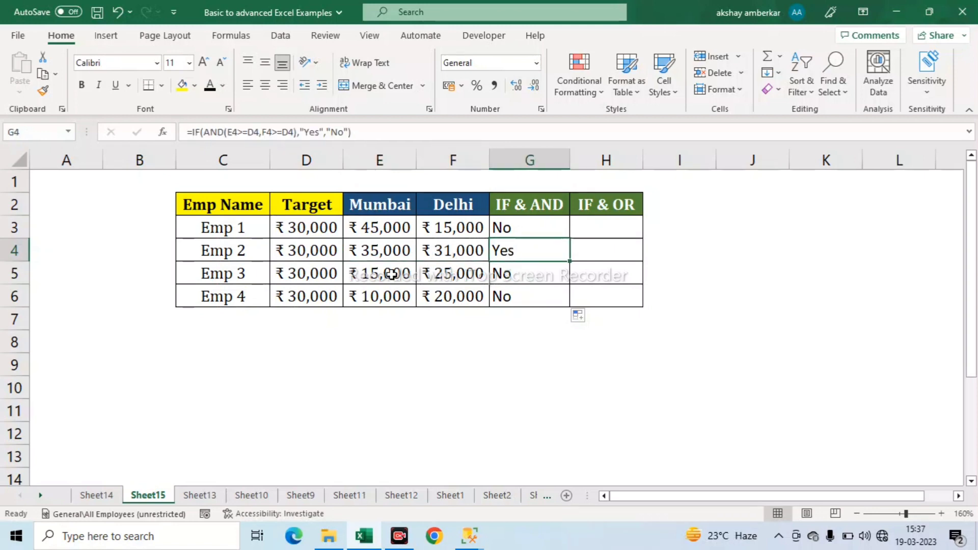
left_click_drag(389, 275, 441, 289)
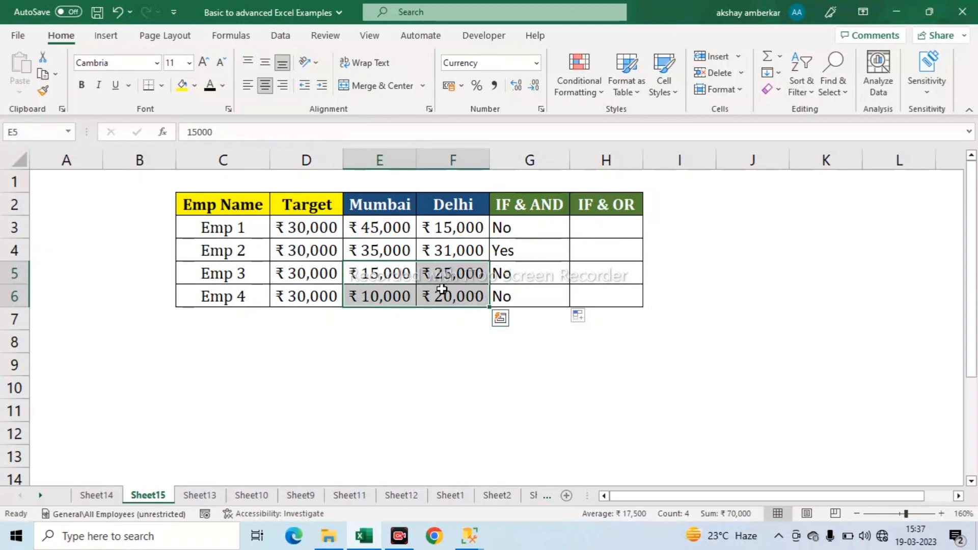
left_click(508, 276)
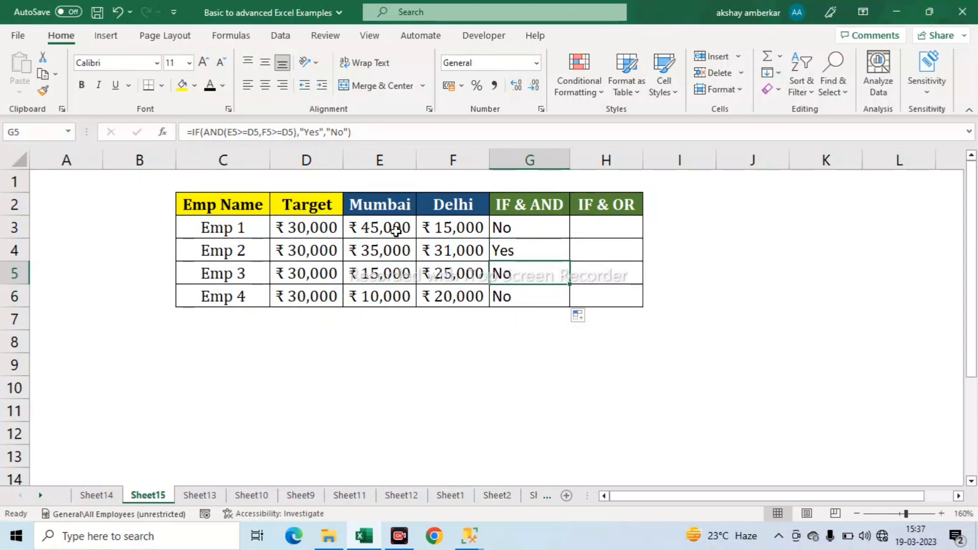
left_click_drag(394, 230, 433, 250)
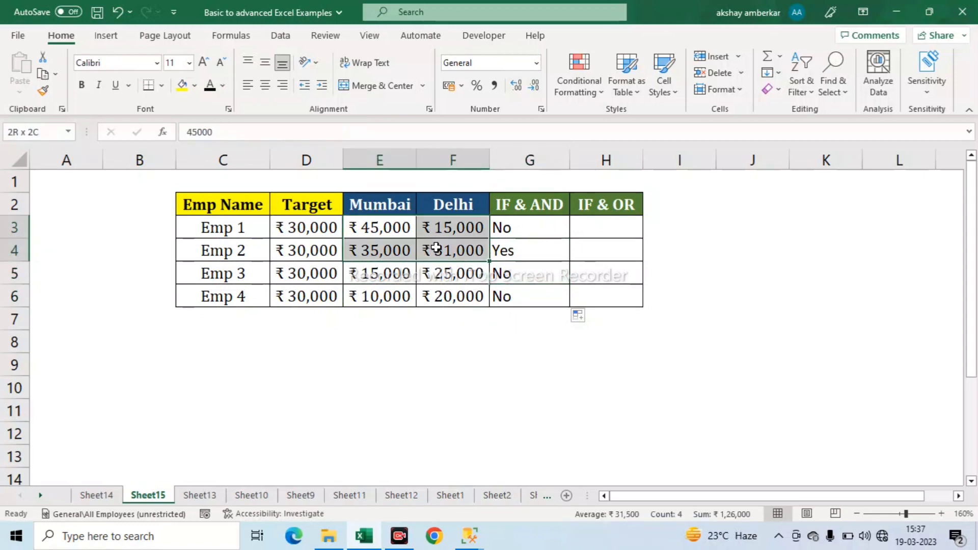
left_click(404, 224)
left_click(432, 233, "shift")
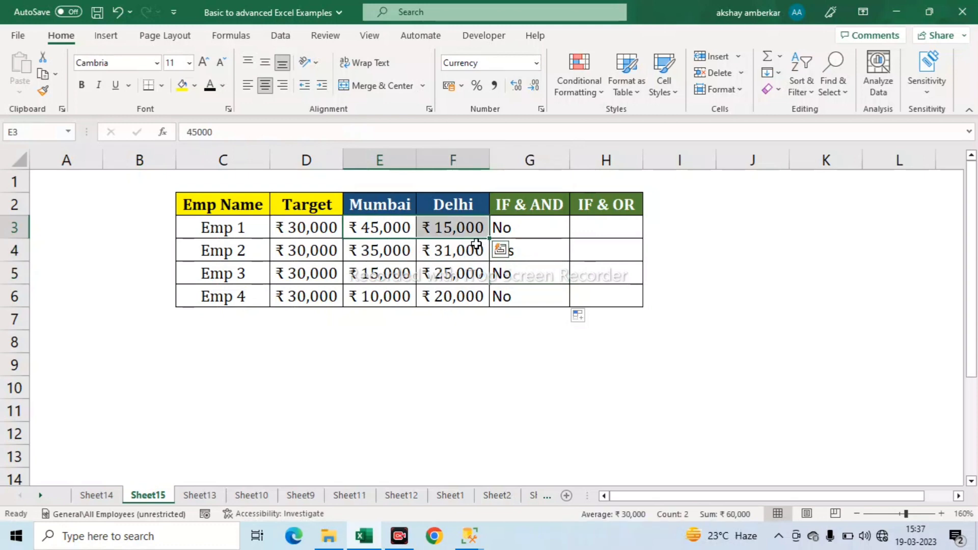
left_click(546, 229)
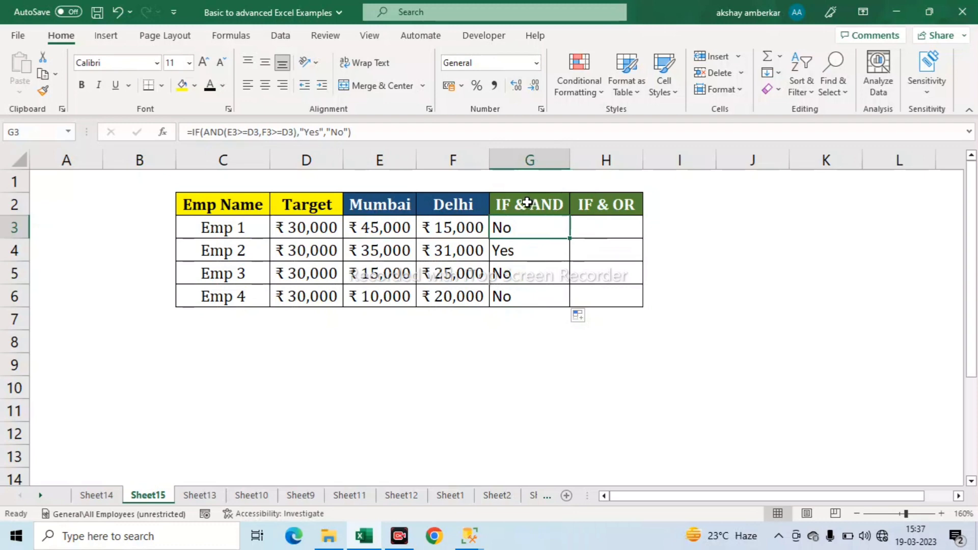
left_click_drag(524, 200, 525, 289)
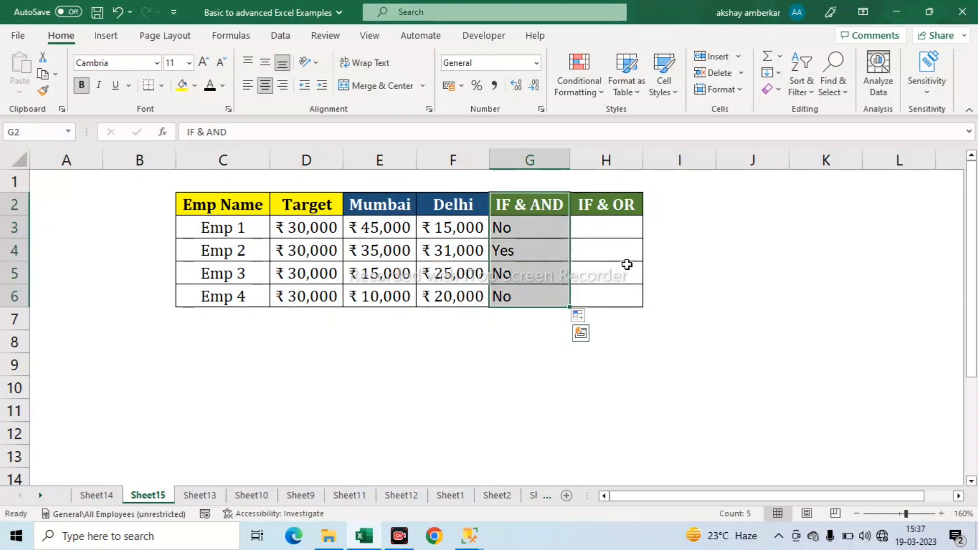
- Examine the IF & OR column and Emp 1's Mumbai and Delhi figures as the two alternative conditions for OR
left_click_drag(610, 206, 617, 291)
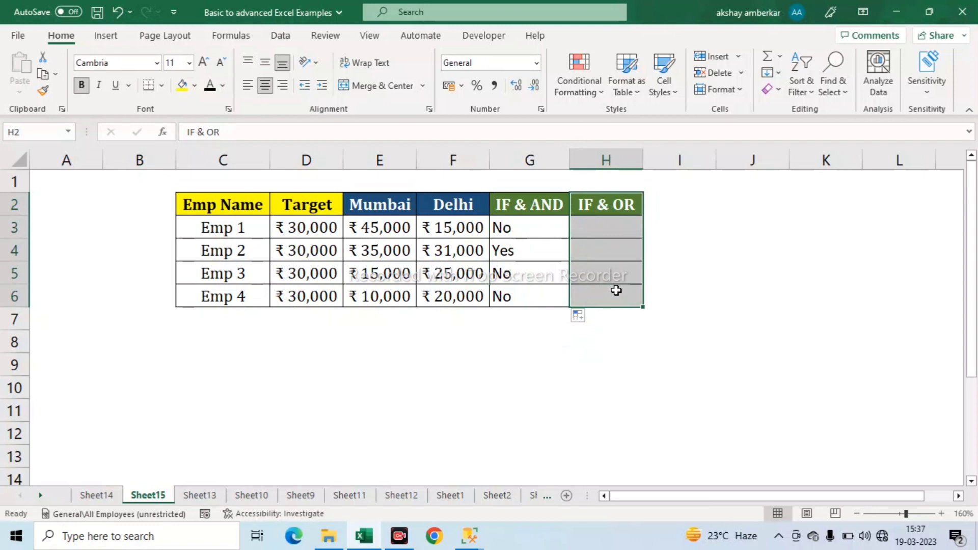
left_click(605, 229)
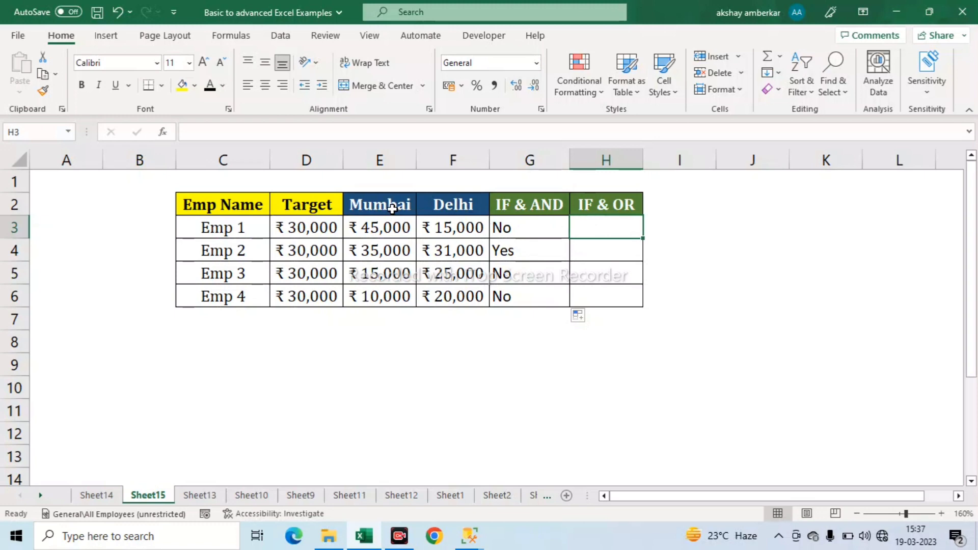
left_click_drag(392, 203, 449, 219)
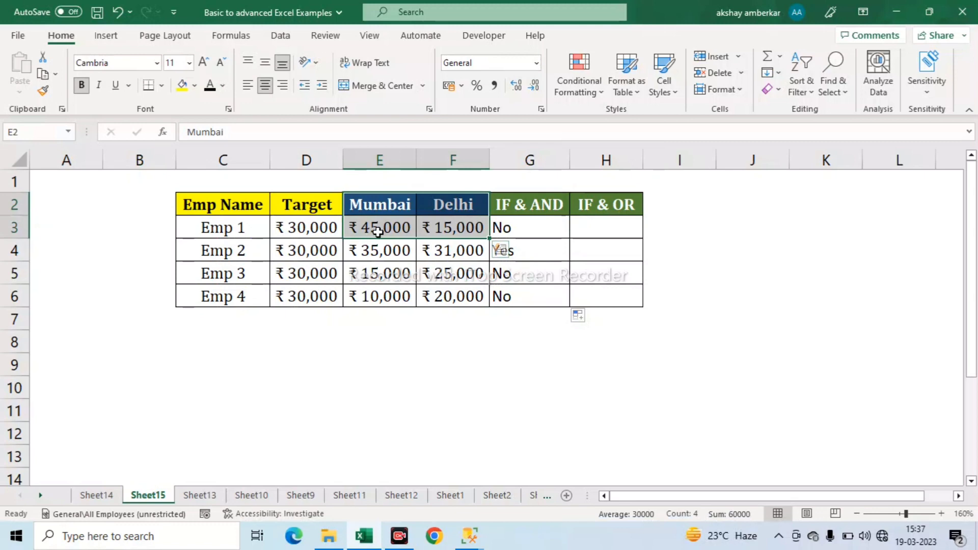
left_click_drag(375, 226, 457, 237)
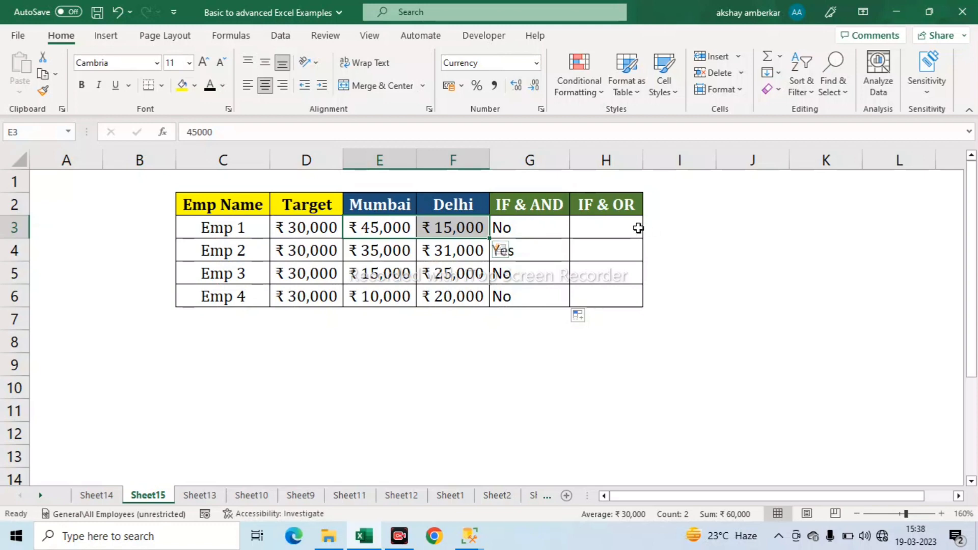
left_click(385, 229)
left_click(448, 229)
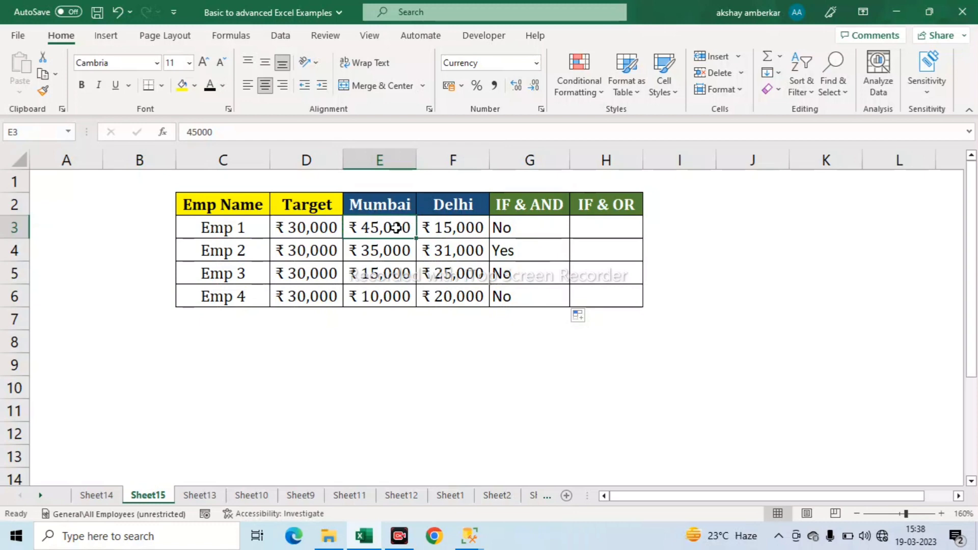
left_click(453, 231)
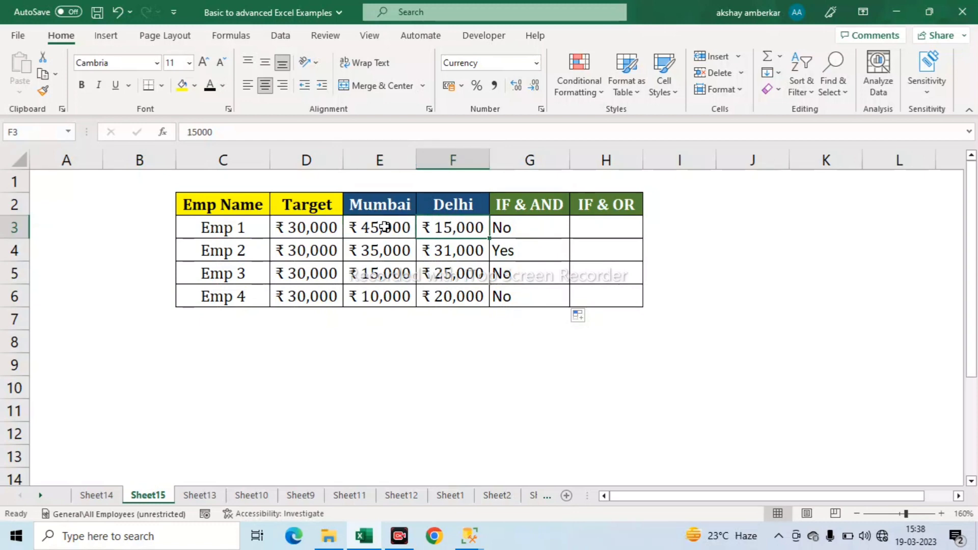
left_click_drag(384, 227, 422, 227)
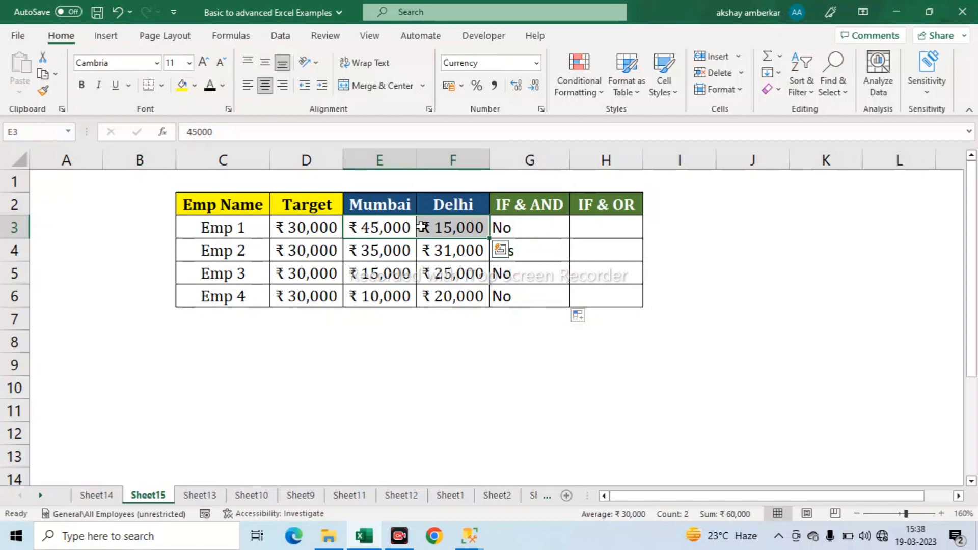
mouse_move(422, 227)
left_mouse_down()
mouse_move(385, 227)
mouse_move(427, 227)
mouse_move(418, 230)
left_mouse_up()
left_click(388, 230)
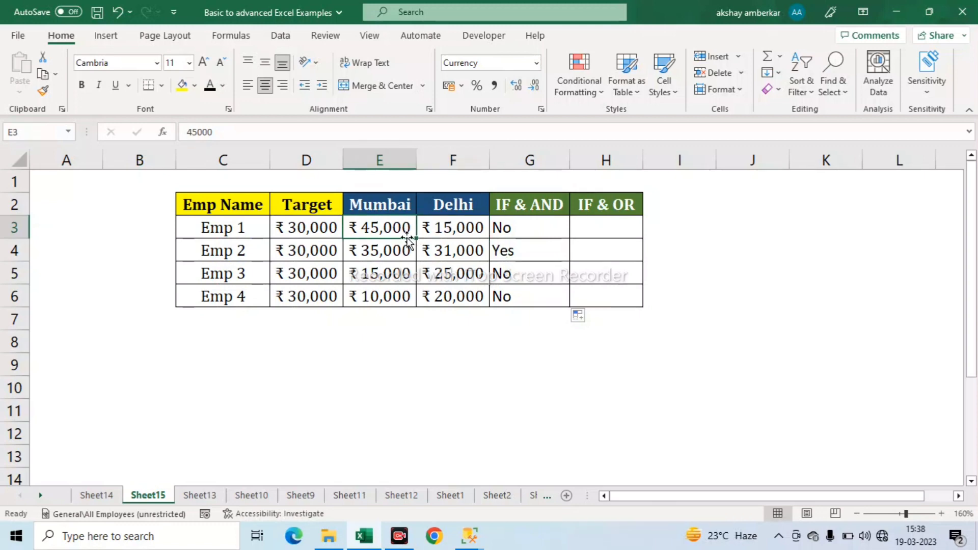
- Start an IF formula with a nested OR in H3, using E3>=D3 as the first condition
left_click(598, 231)
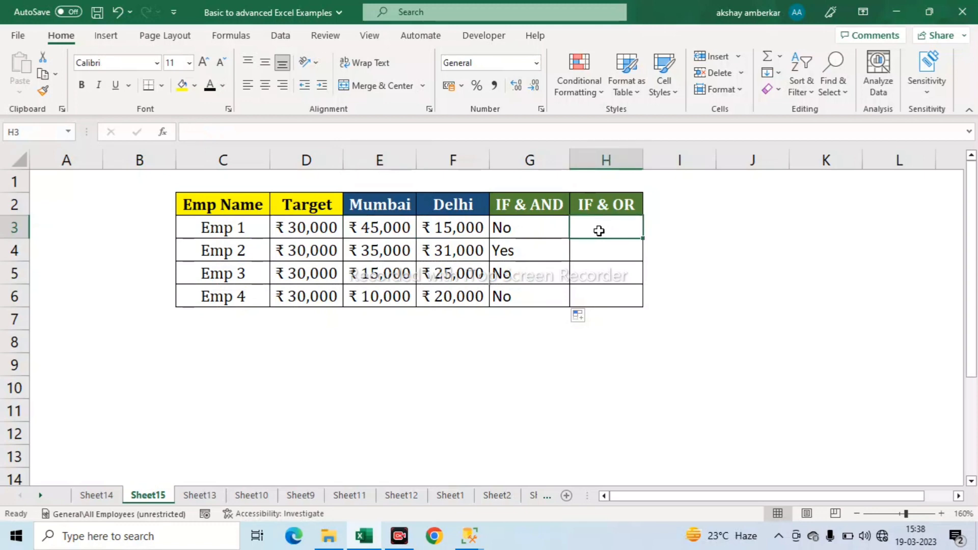
type("=IF(")
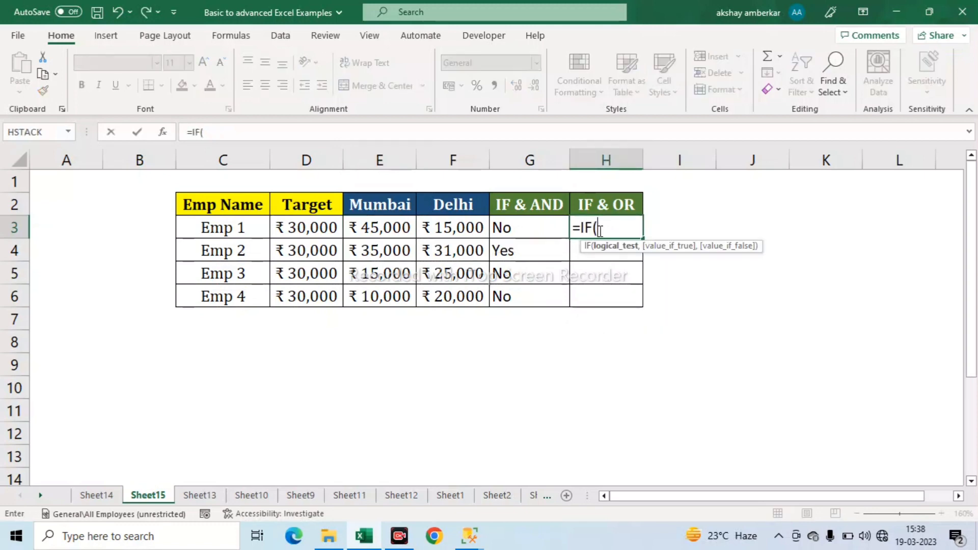
type("or")
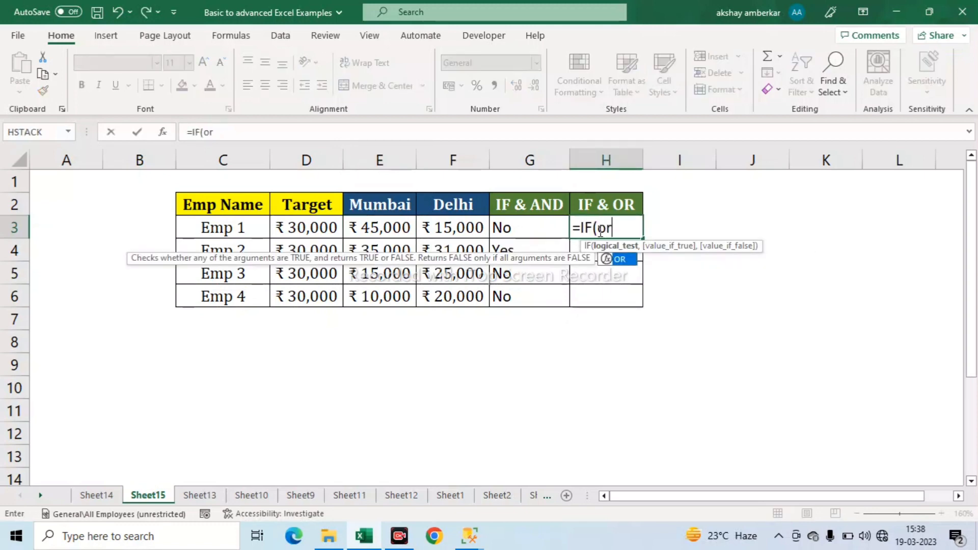
key("Tab")
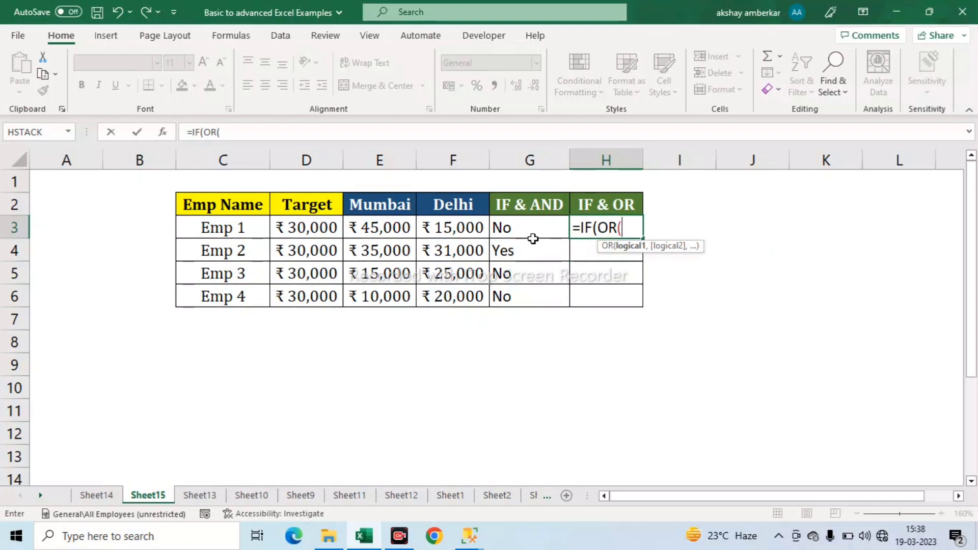
left_click(391, 228)
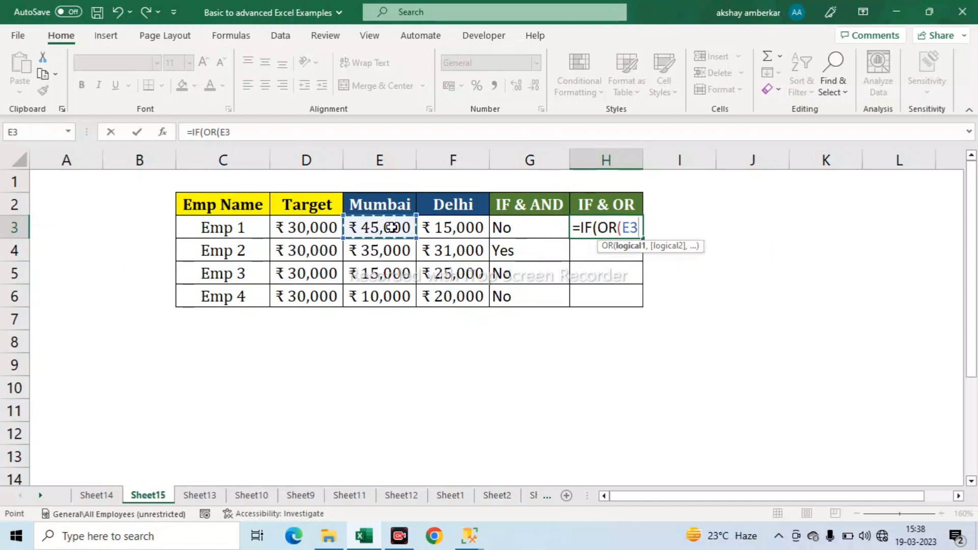
type(">=")
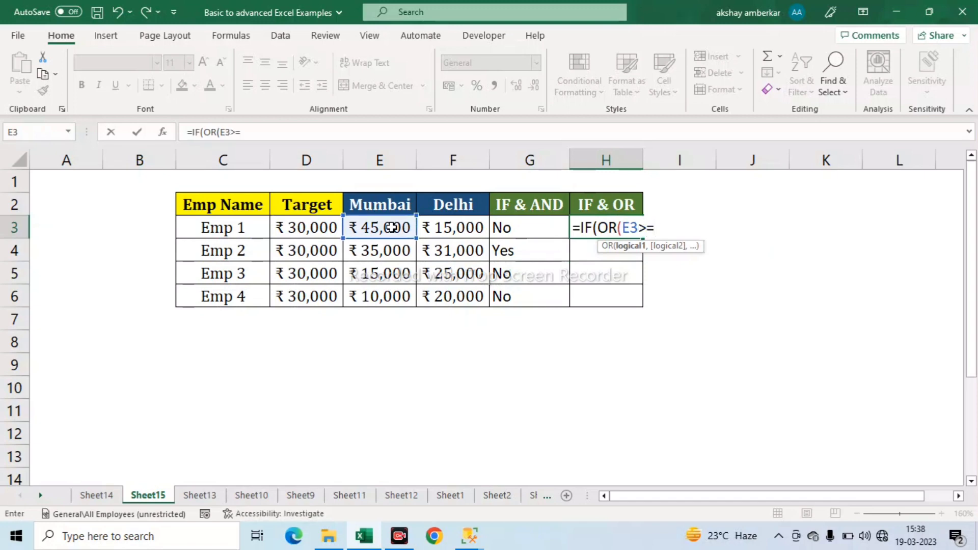
left_click(319, 228)
type(",")
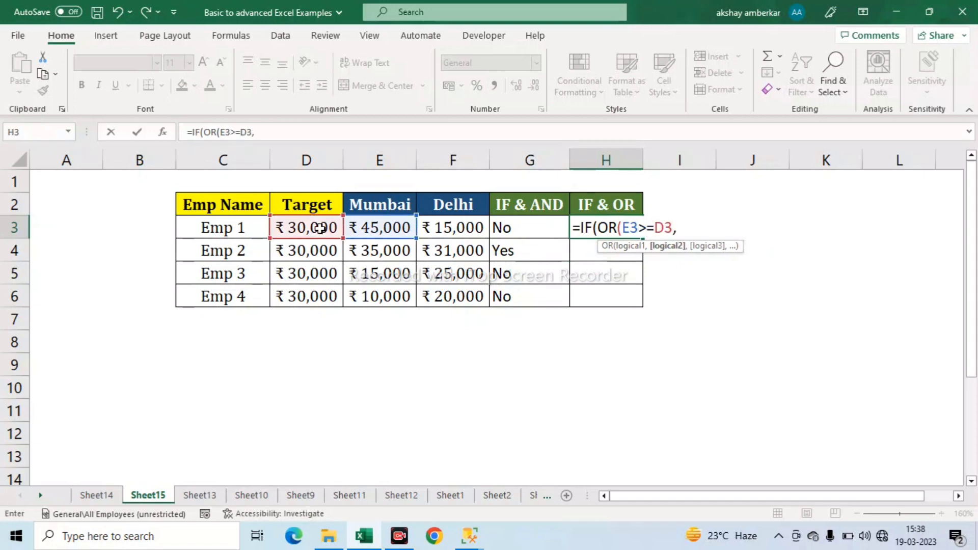
- Add F3>=D3 as the second OR condition in the H3 formula and close the OR function
left_click(461, 226)
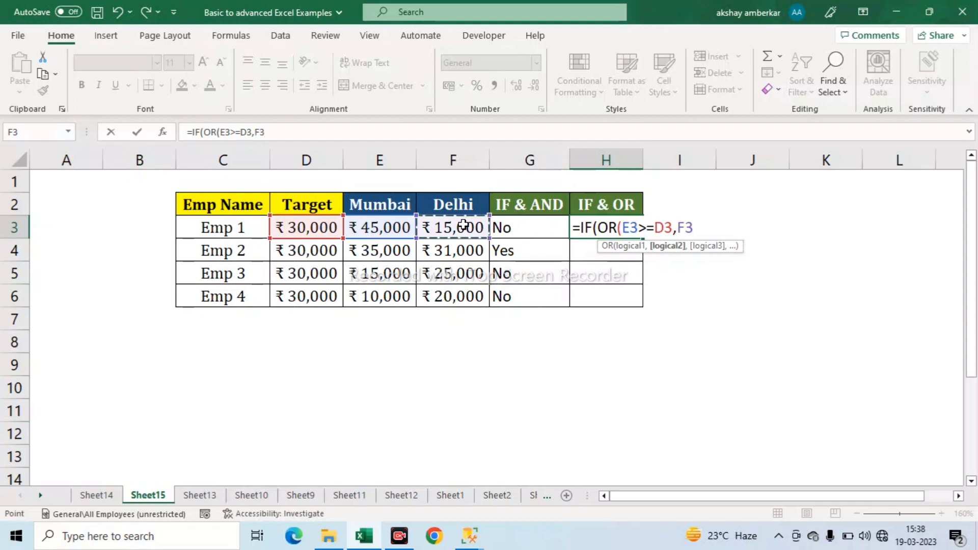
type(">=")
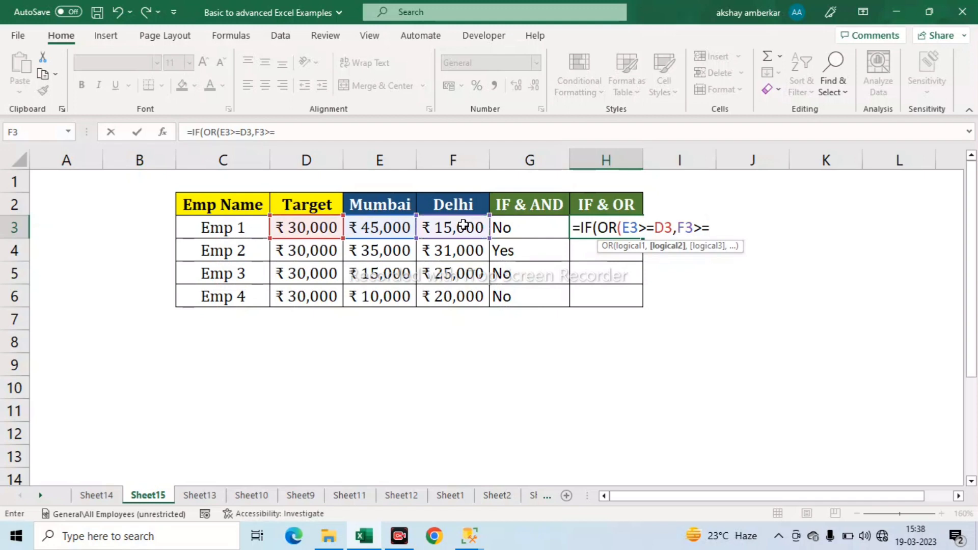
left_click(315, 227)
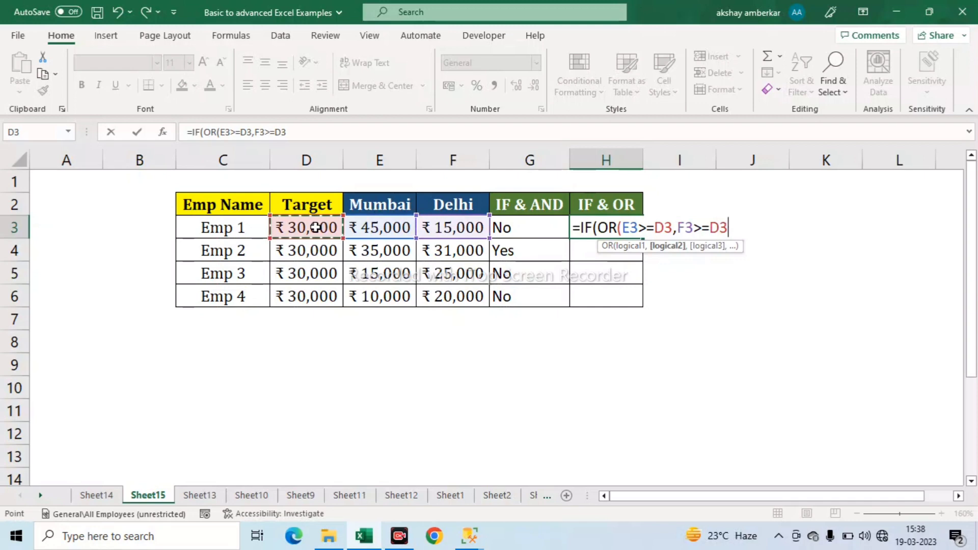
type("),")
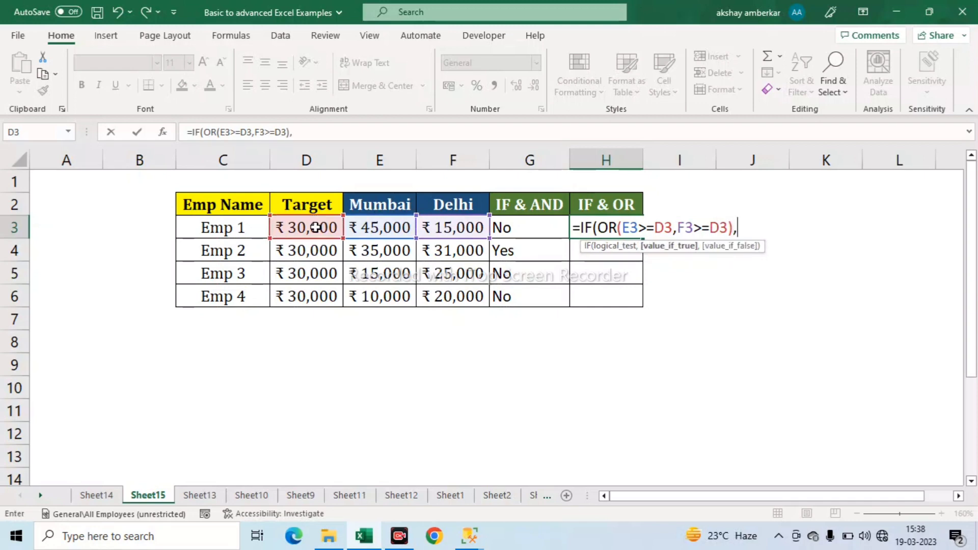
- Complete the H3 formula with "Yes" as the true value and "No" as the false value, commit it and check Emp 1's Mumbai figure
type("\"Yes\",")
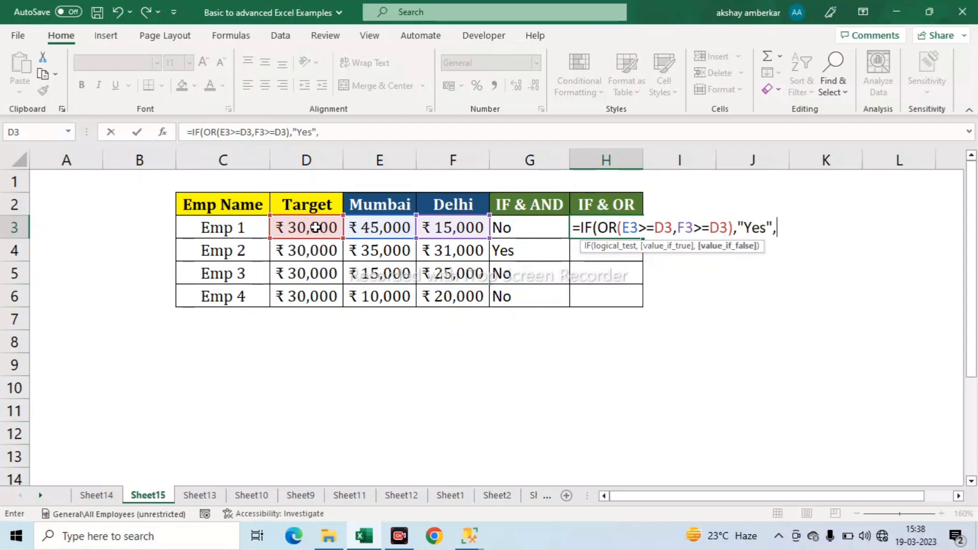
type("\"No\")")
key("Return")
key("Up")
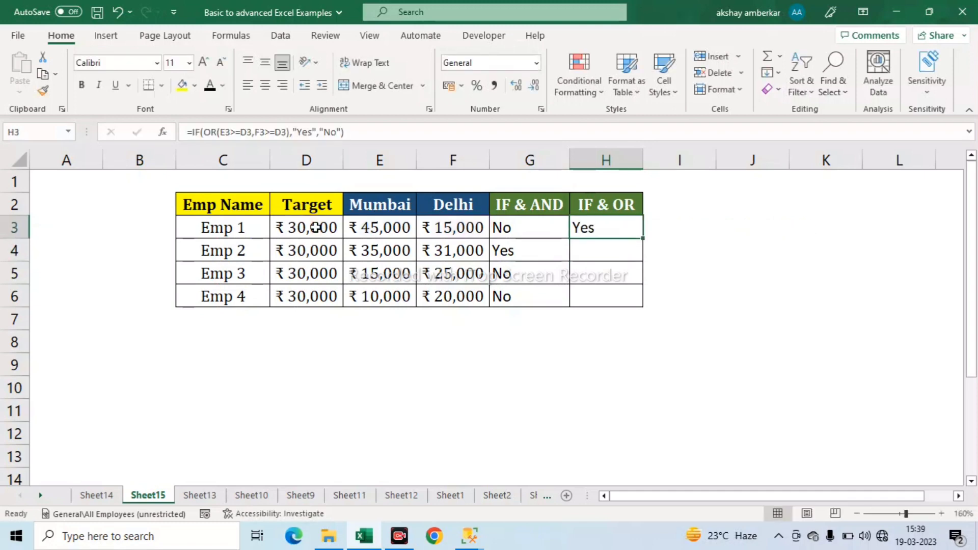
left_click(393, 228)
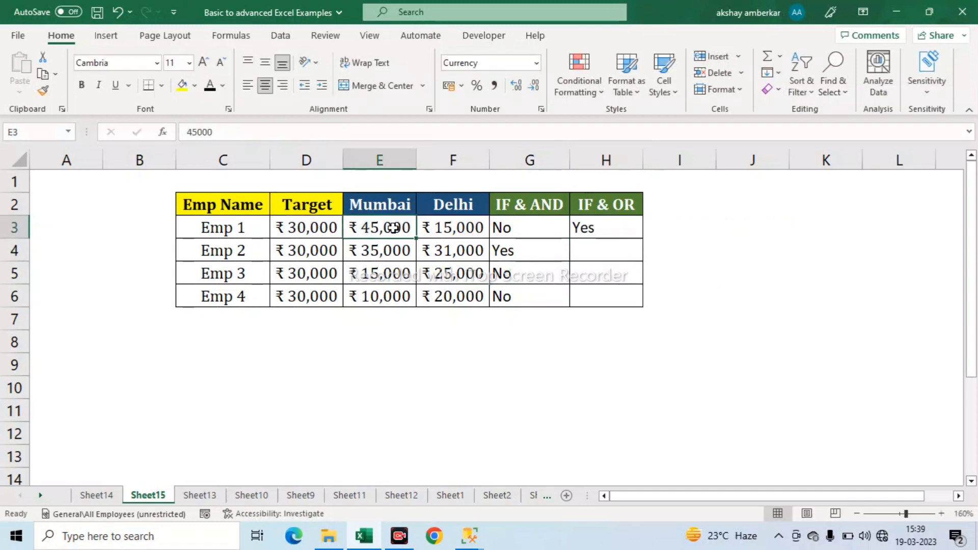
- Fill the IF and OR formula from H3 down through H6 and check Emp 2's result against the Mumbai and Delhi figures
left_click(617, 228)
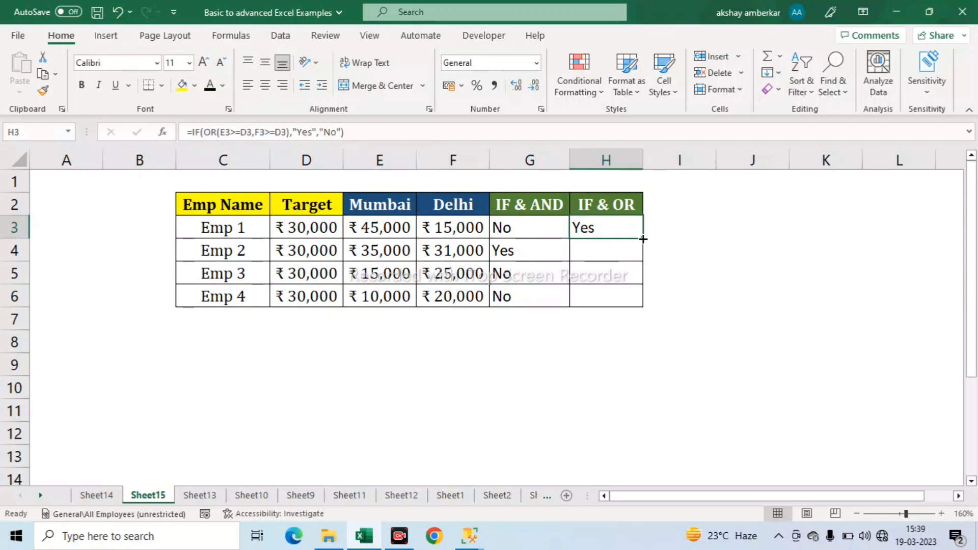
left_click_drag(643, 239, 642, 299)
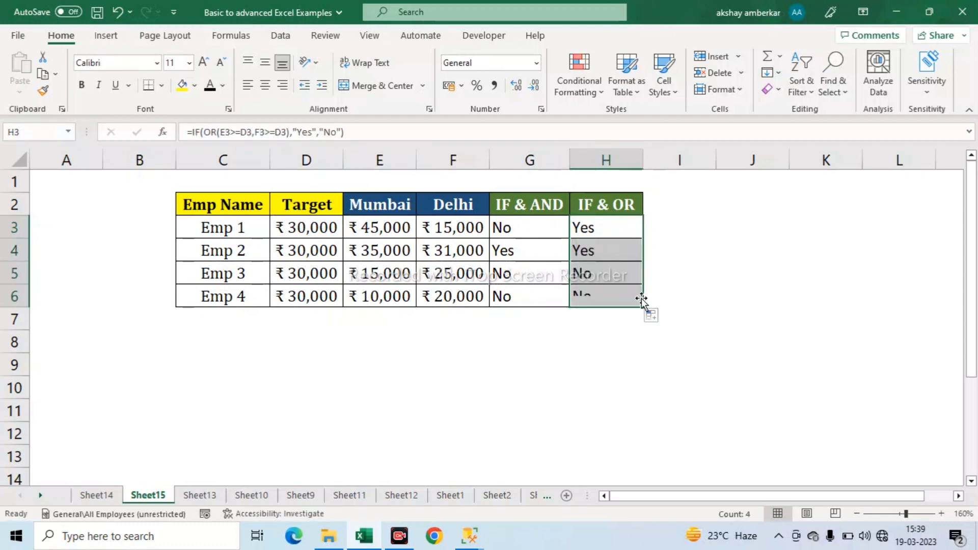
left_click(585, 253)
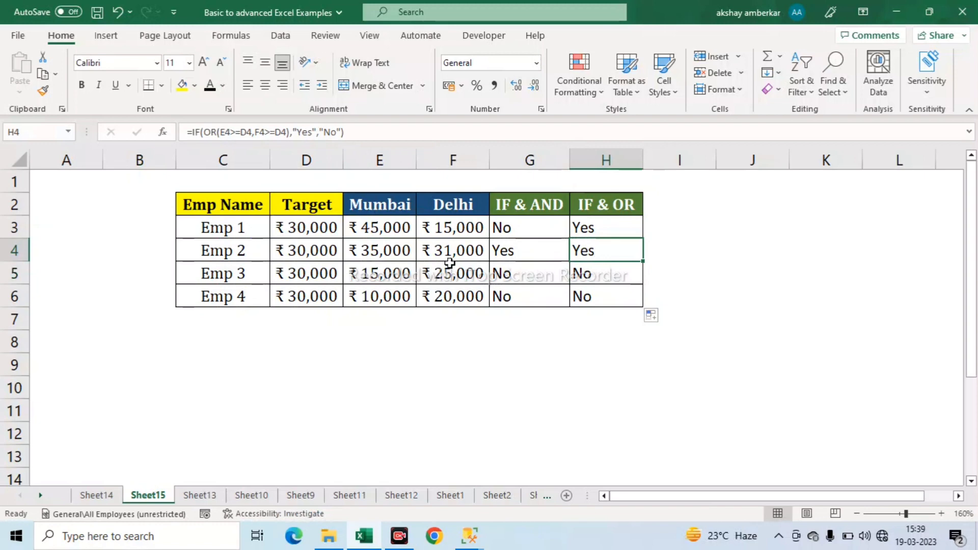
left_click_drag(380, 247, 425, 249)
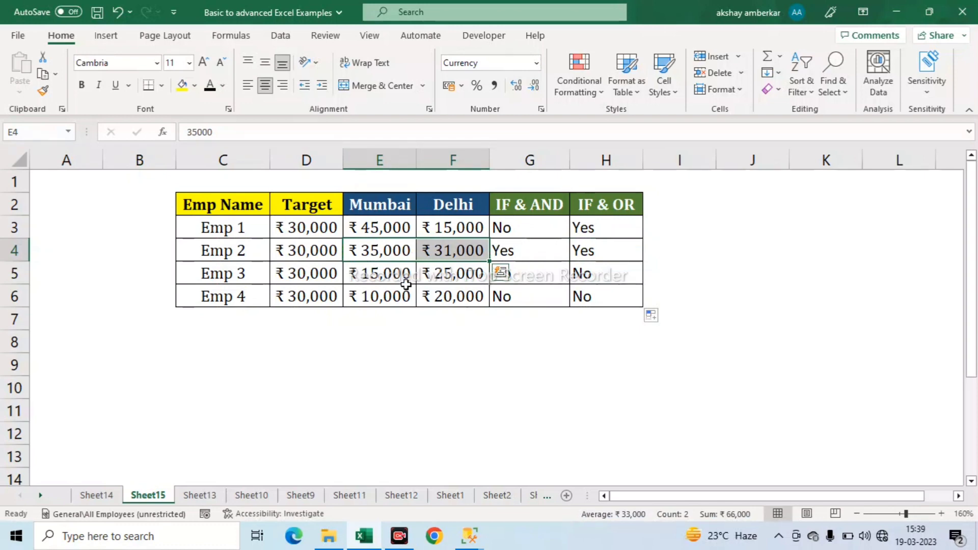
- Compare the Mumbai and Delhi figures of Emp 1 and Emp 3 with their targets and IF & OR results
left_click(383, 230)
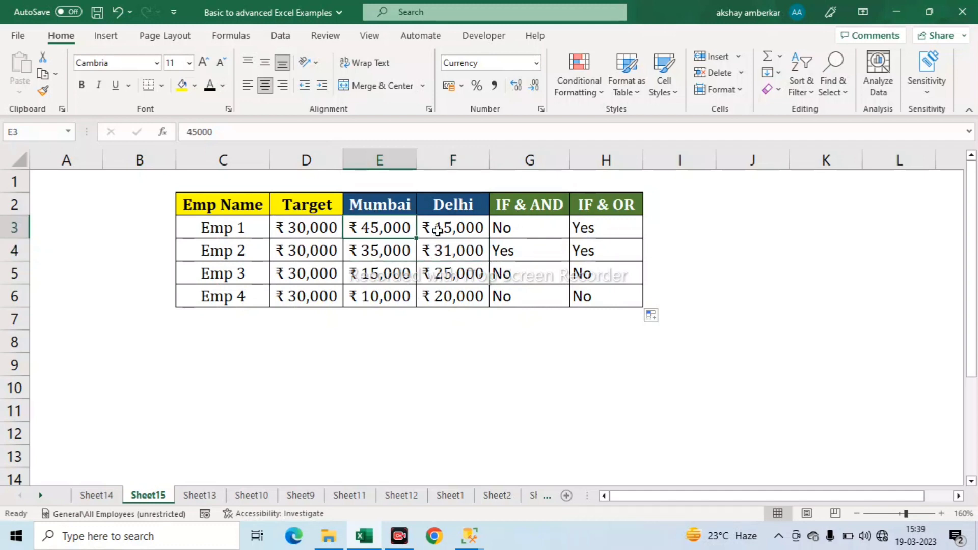
left_click(462, 230)
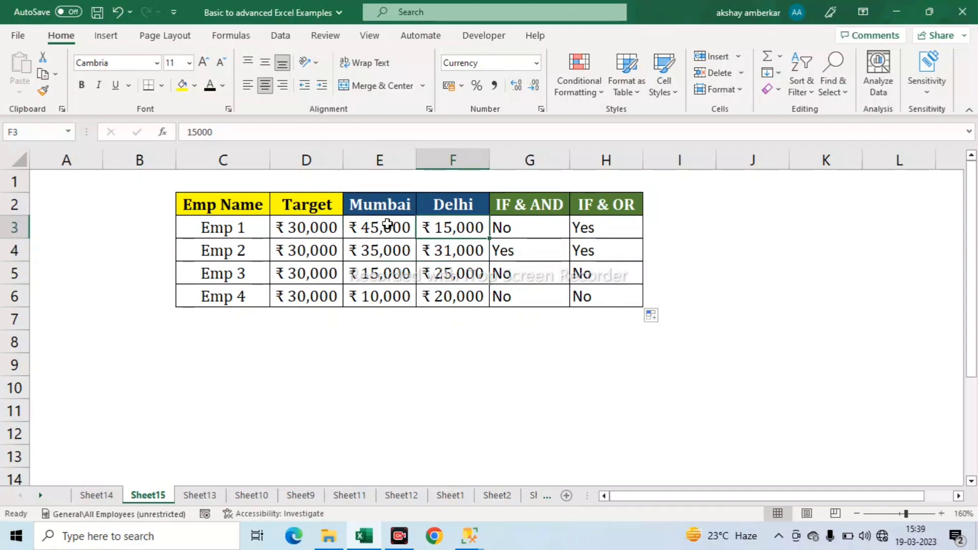
left_click_drag(378, 209, 453, 228)
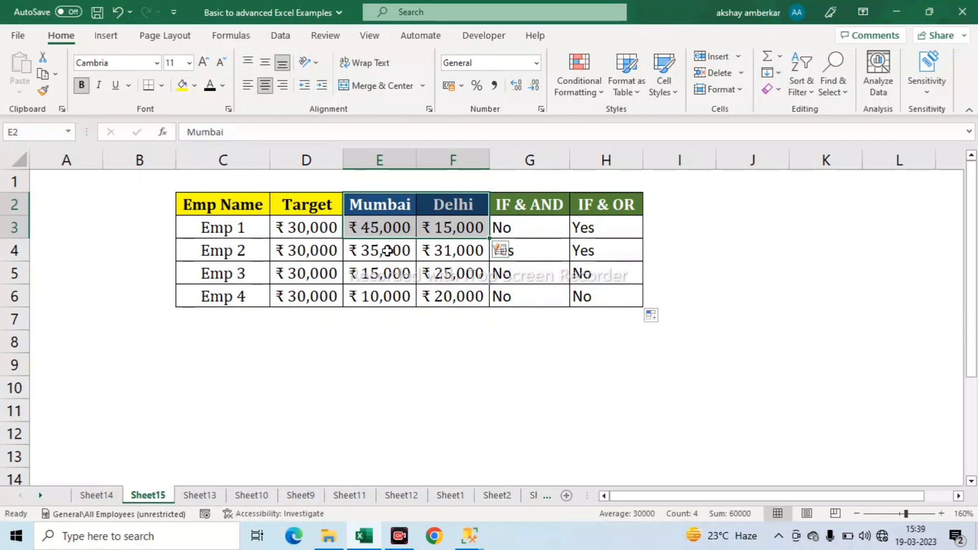
left_click_drag(265, 272, 446, 273)
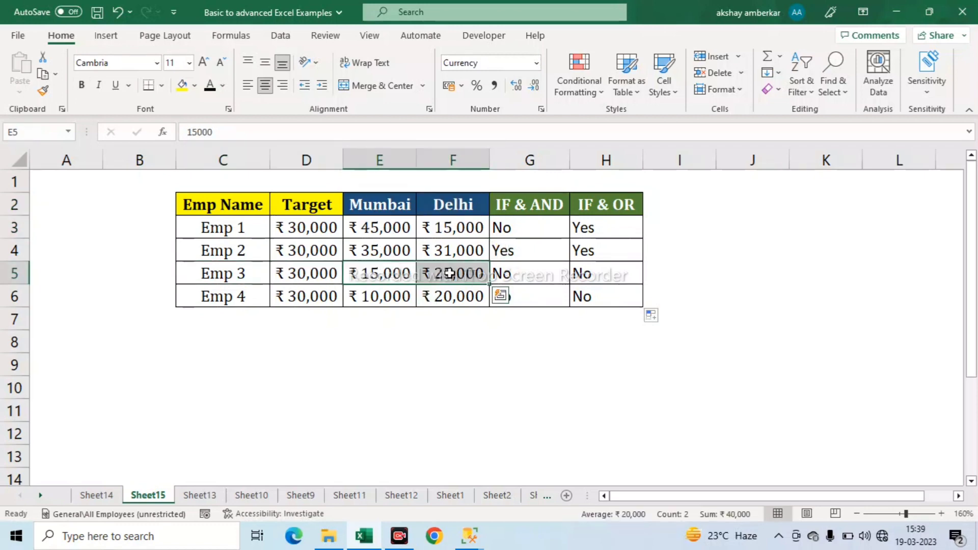
- Set Emp 3's Delhi figure in F5 to 40000 to test the OR condition
left_click(445, 271)
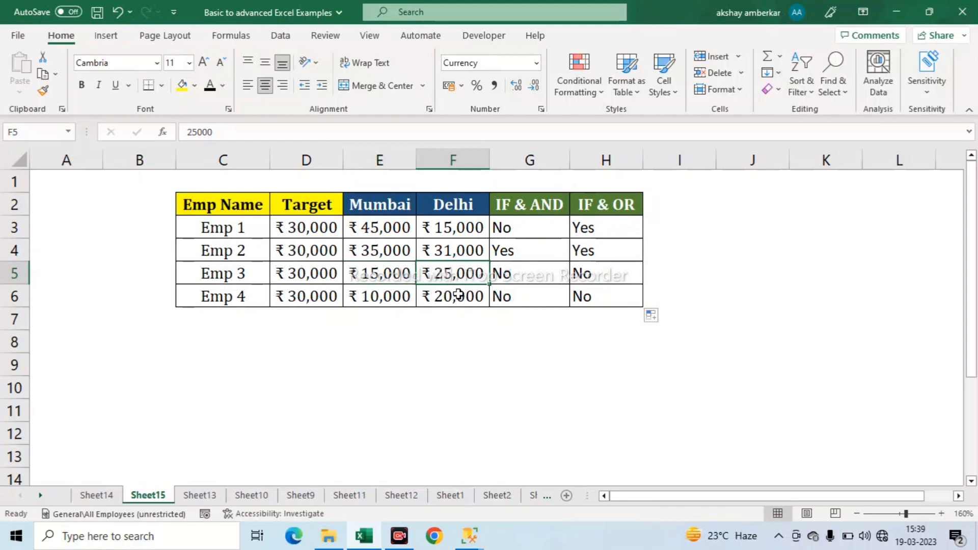
type("40000")
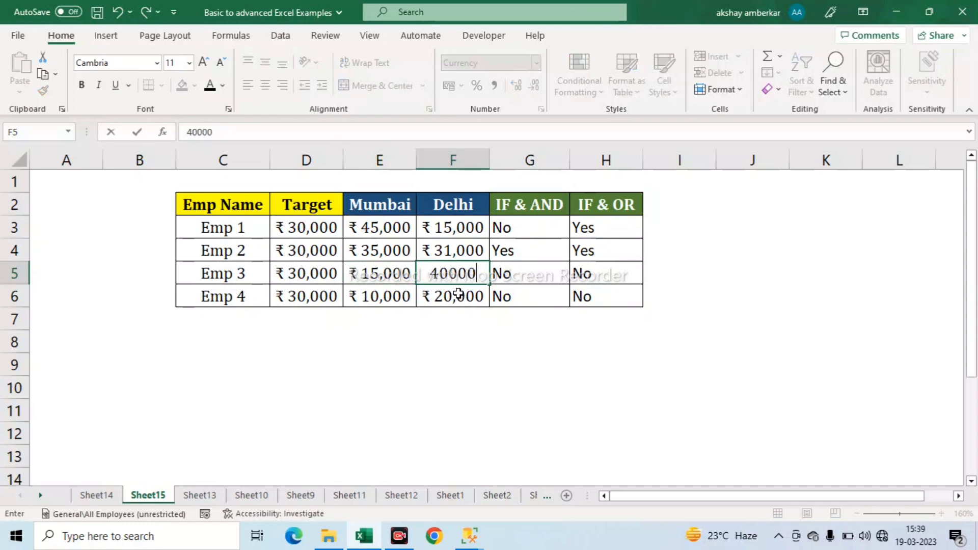
key("Return")
key("Up")
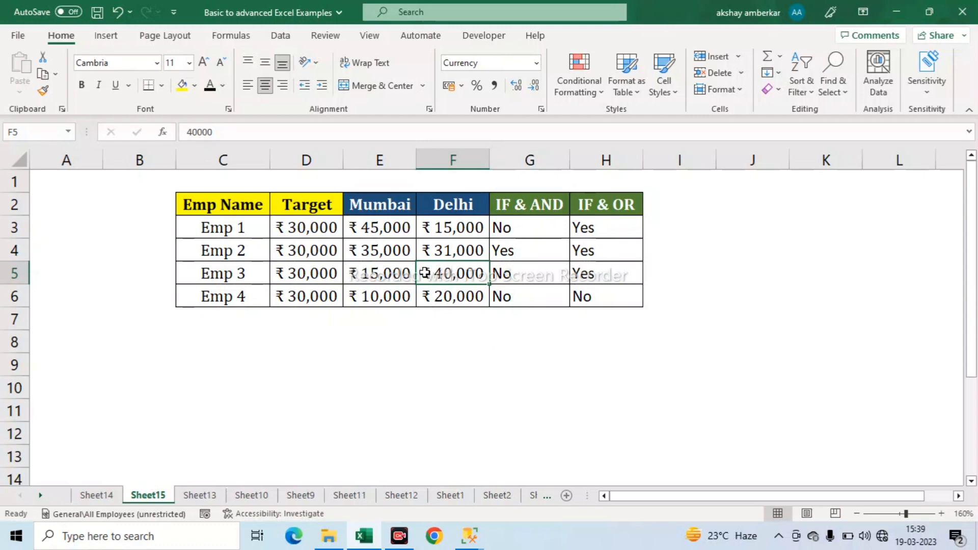
- Check Emp 3's figures against the H5 formula and compare the IF & AND and IF & OR columns for all employees
left_click_drag(392, 271, 437, 277)
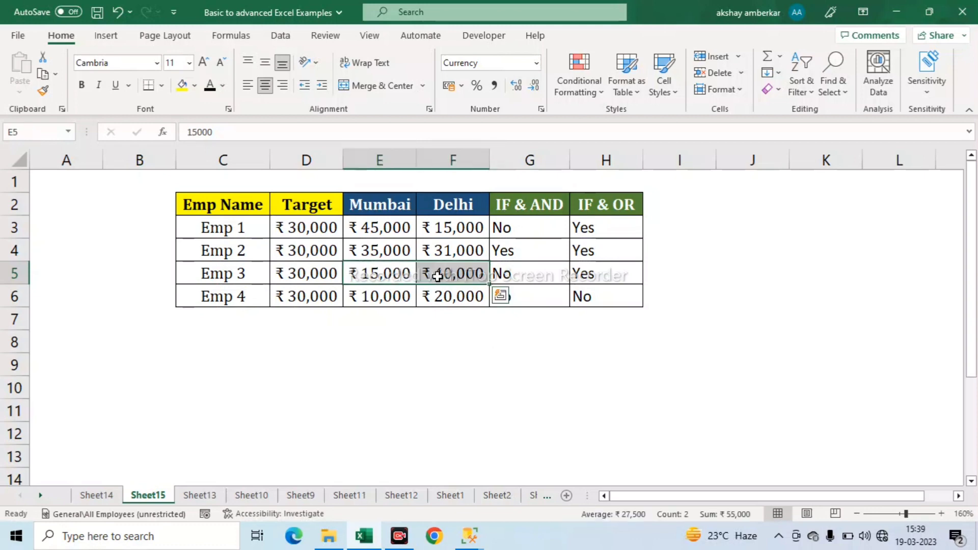
left_click(456, 275)
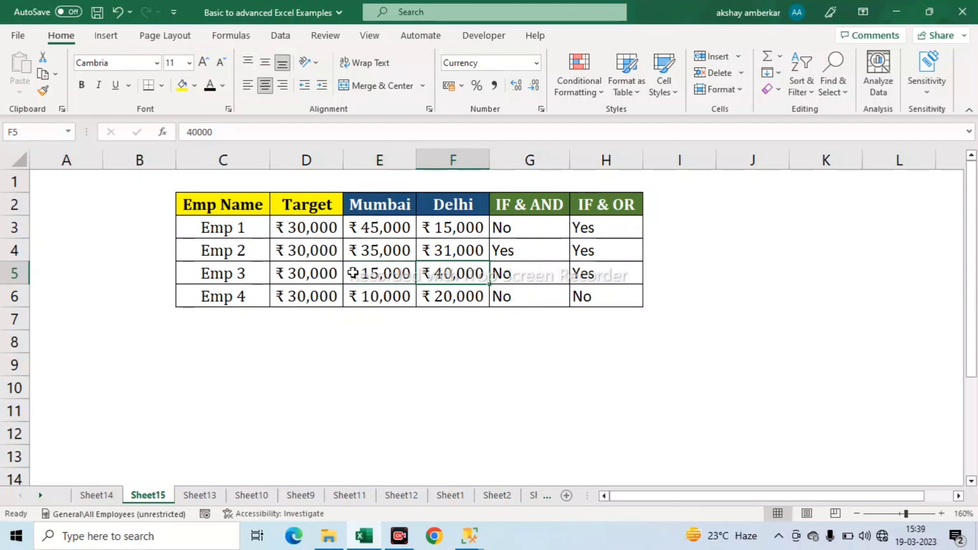
left_click(588, 273)
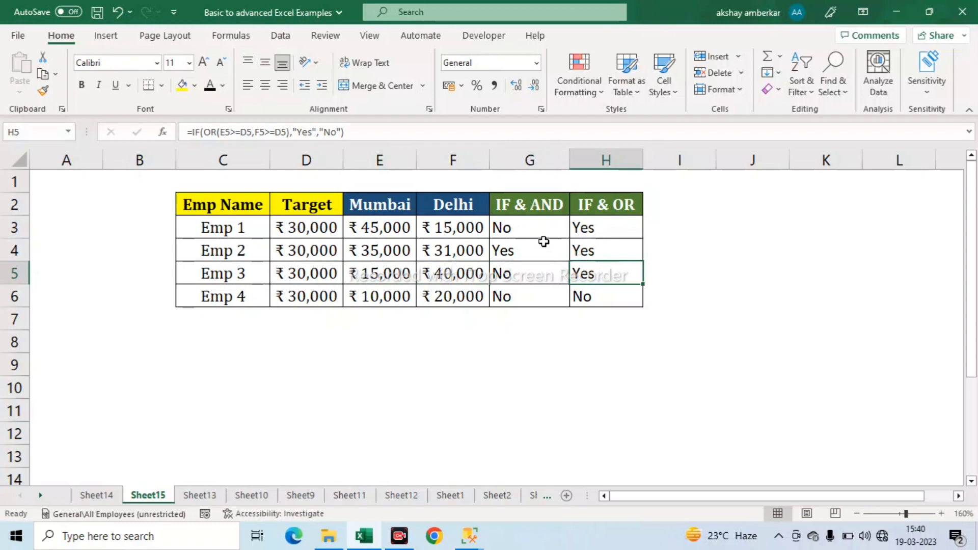
left_click(517, 206)
left_click_drag(517, 206, 583, 292)
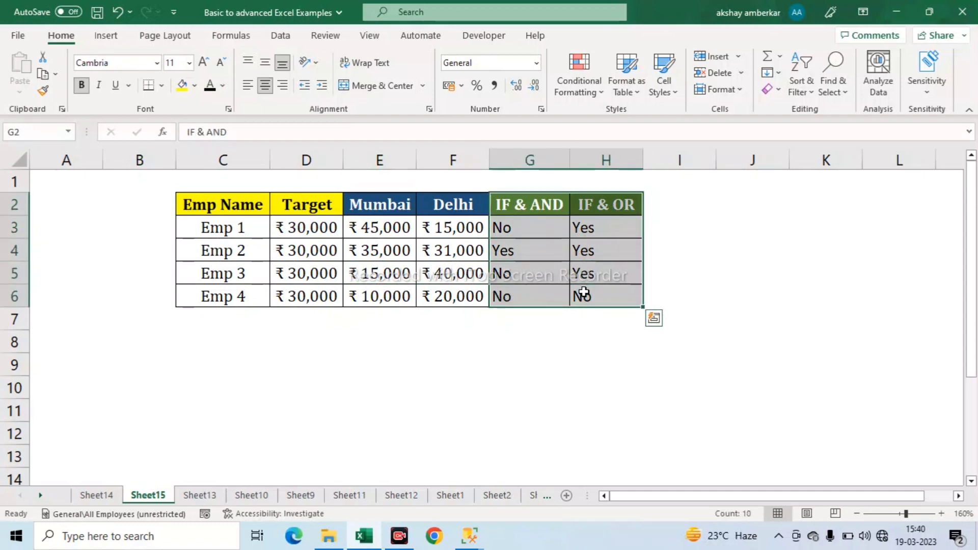